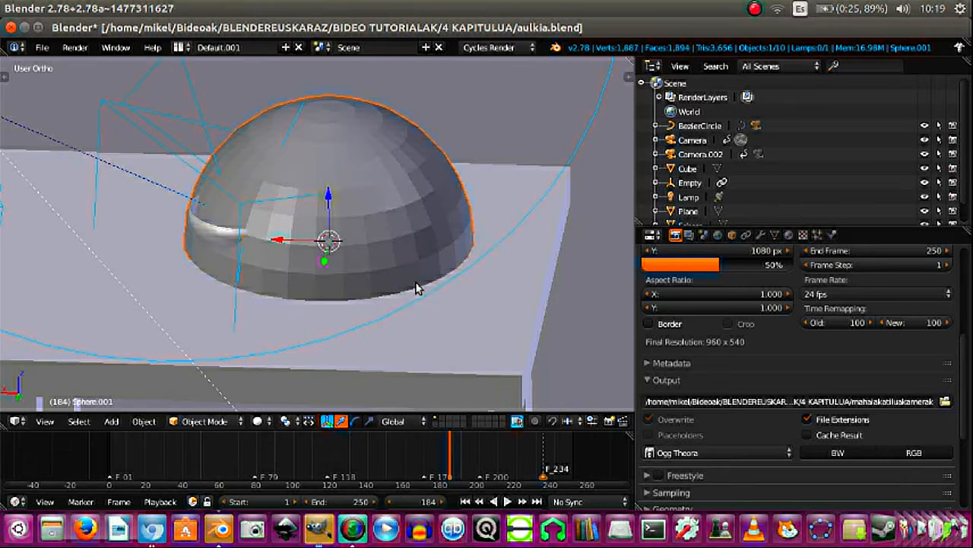
Step: Scale the new sphere down to roughly the bowl's size and move it along X away from the bowl
key(s)
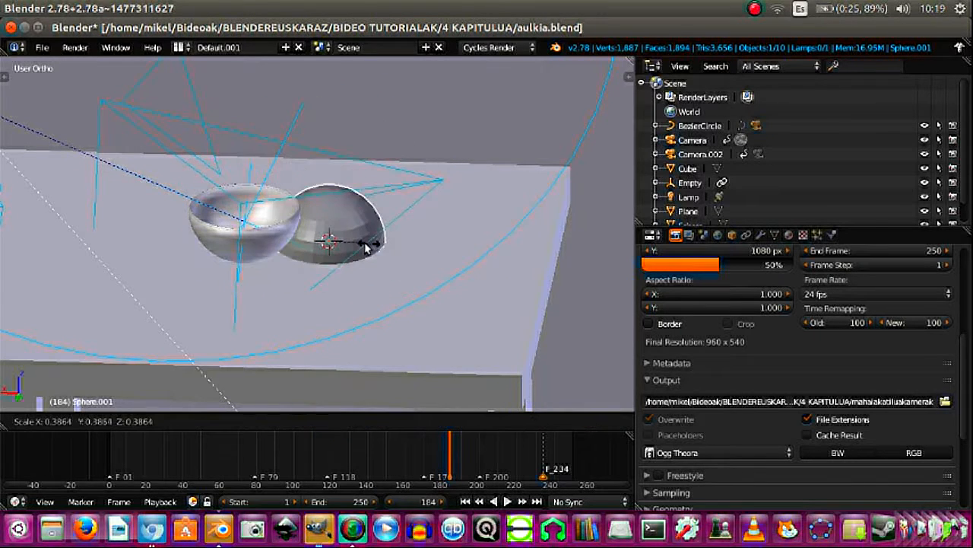
click(365, 243)
key(g)
key(x)
click(303, 241)
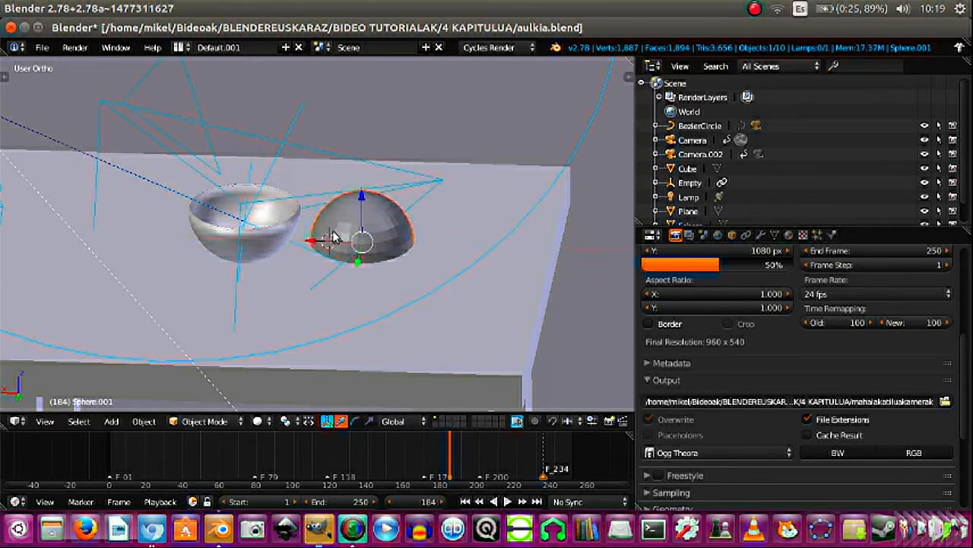
Step: Raise the sphere about 0.36 along Z so it rests on the tabletop
key(g)
key(z)
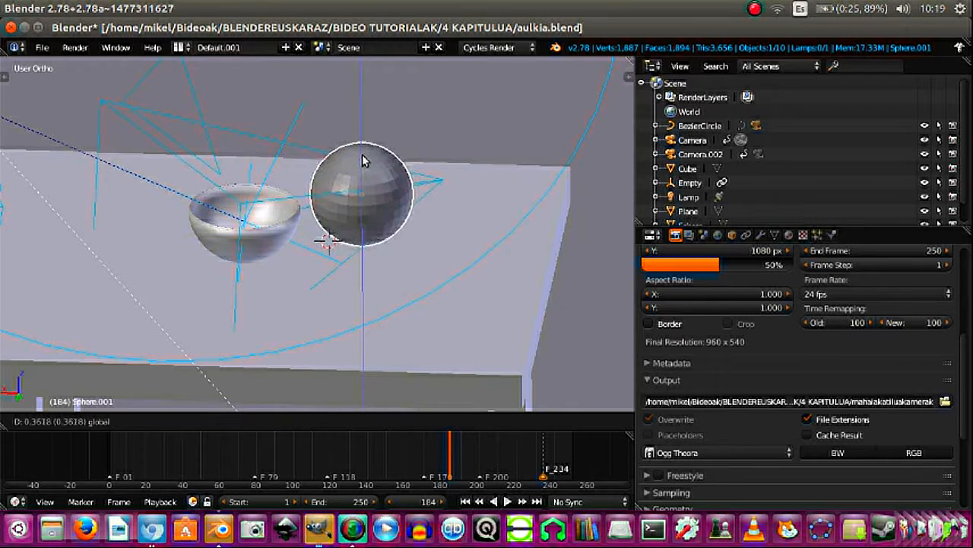
click(362, 155)
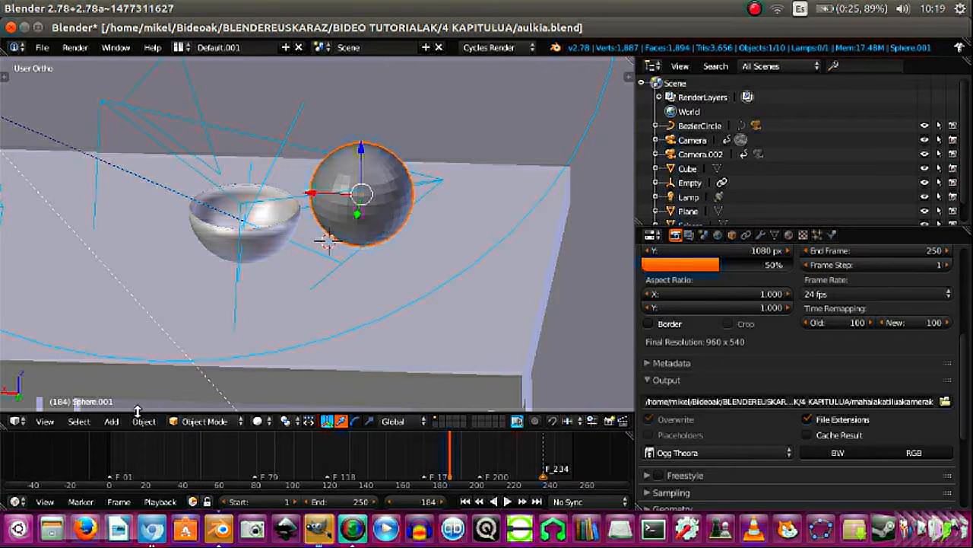
Step: In Edit Mode, box-select the upper half of the sphere's visible faces from the front view and separate them into their own object
click(230, 421)
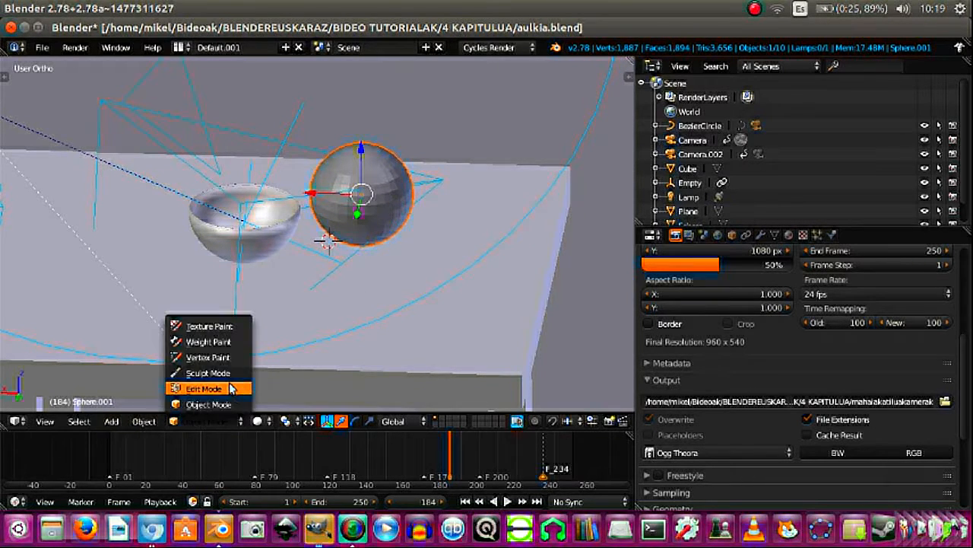
click(232, 389)
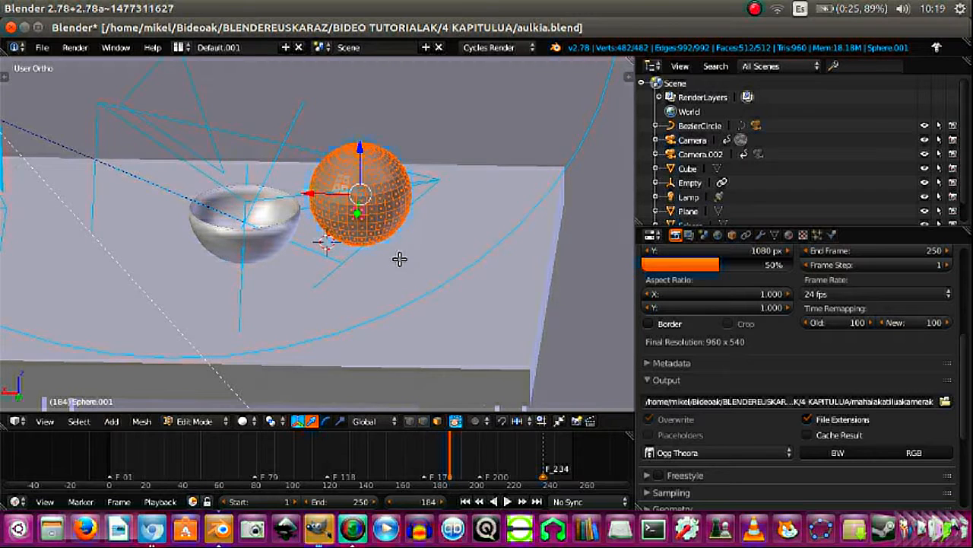
key(KP_3)
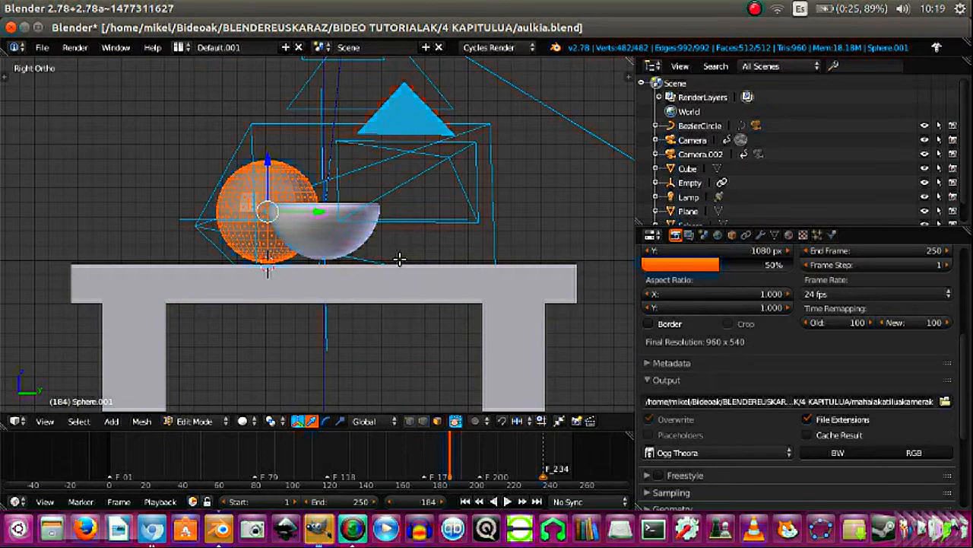
key(KP_1)
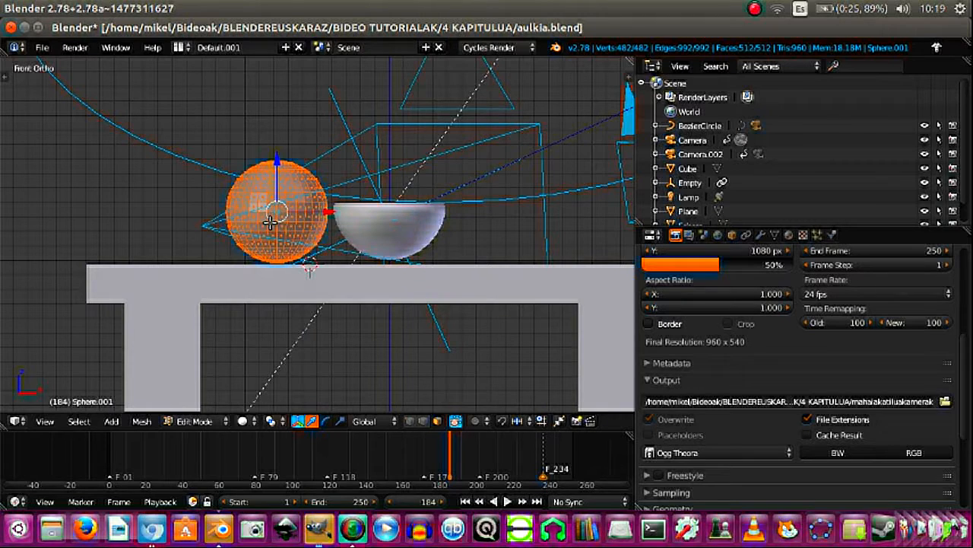
key(a)
key(b)
drag(215, 159, 326, 204)
key(x)
click(329, 206)
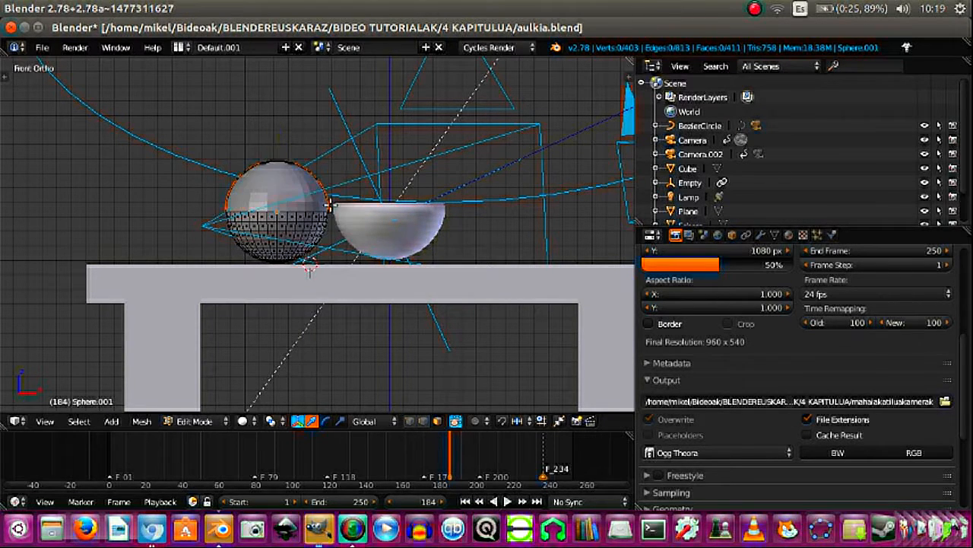
Step: Move the separated shell piece beside the sphere, away from the bowl, and rotate it into a tilted, upward-opening position
key(Tab)
key(shift+d)
click(218, 206)
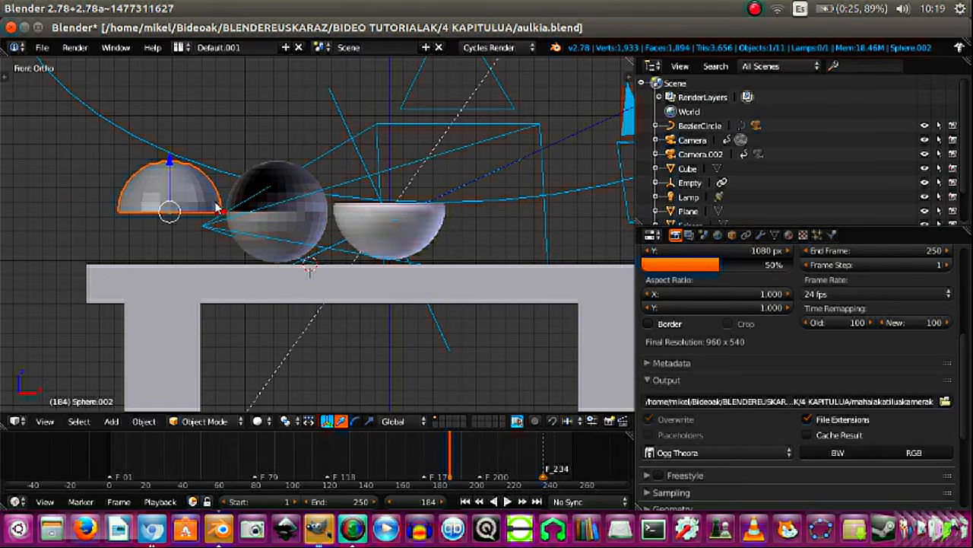
key(r)
key(y)
click(122, 223)
key(r)
click(122, 198)
Step: Select the cut-open sphere and rotate it so that its cut edge is tilted
right_click(312, 225)
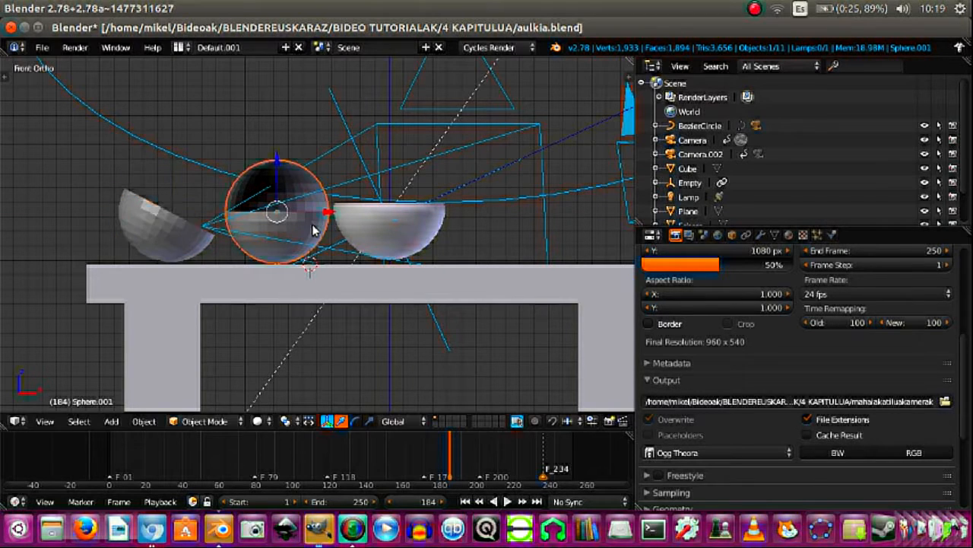
key(r)
key(Escape)
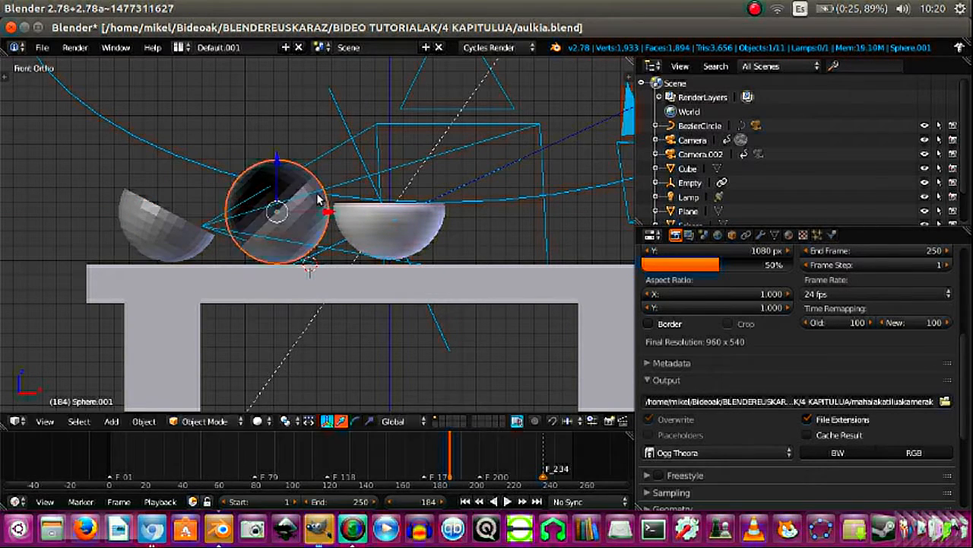
key(r)
key(z)
click(282, 211)
Step: In the camera view, move the sphere along Y to the other side of the bowl and turn it about Z
key(KP_0)
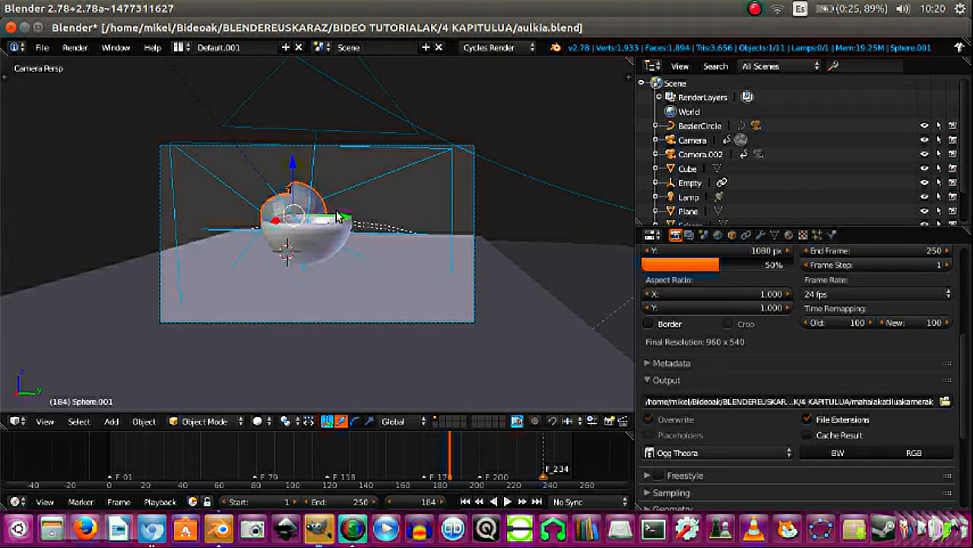
drag(336, 213, 456, 225)
key(r)
key(z)
click(380, 190)
Step: Select the separated shell piece, move it in front of the sphere and rotate it to lie tilted on the table
right_click(309, 206)
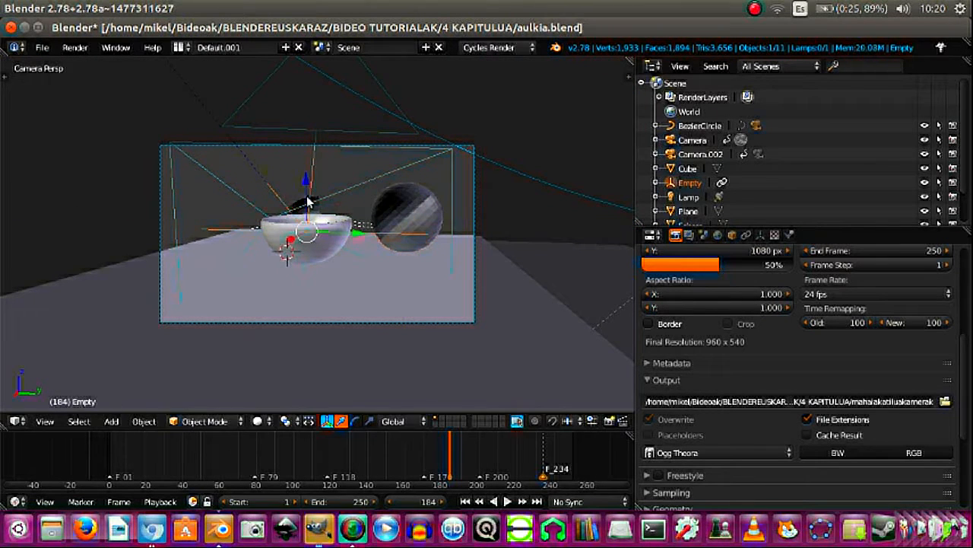
right_click(307, 200)
key(r)
key(z)
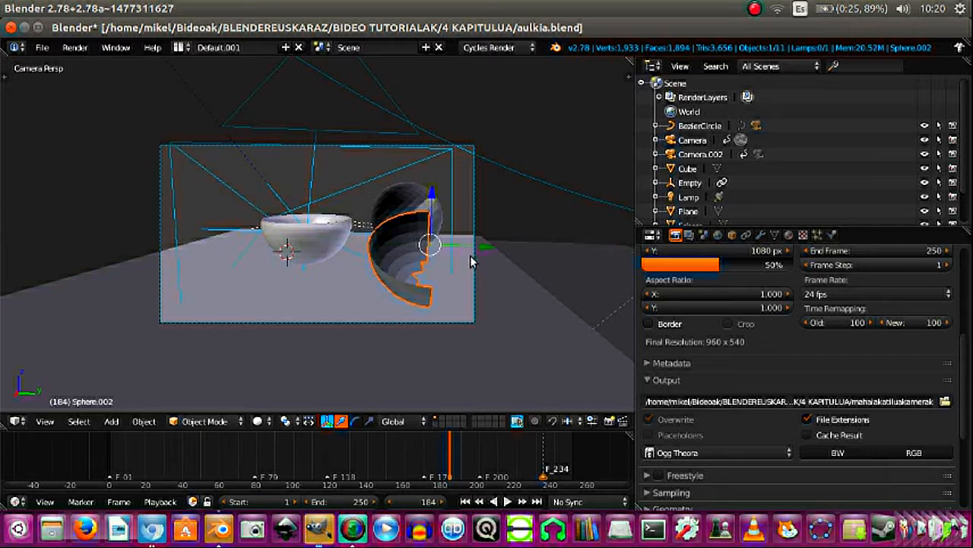
click(483, 247)
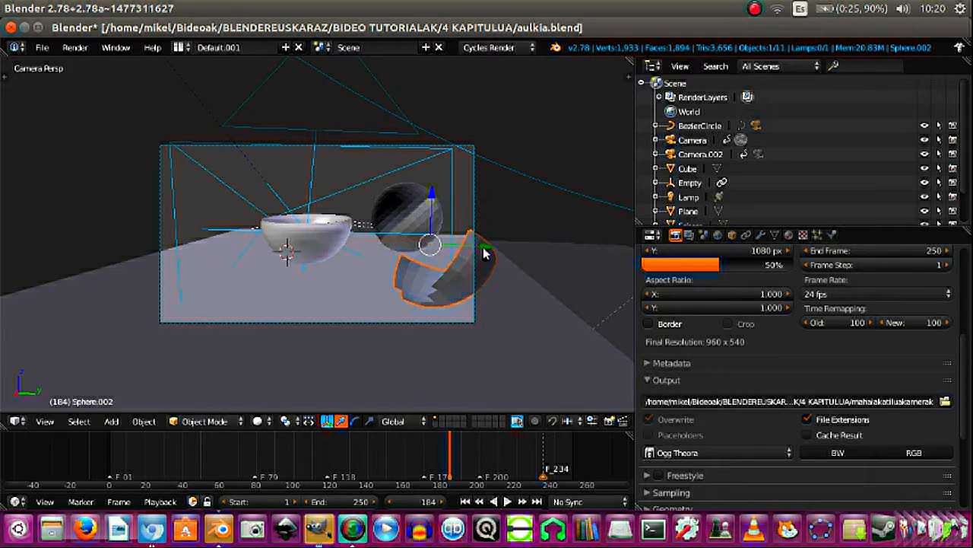
Step: Shift the shell piece back closer to the sphere and switch the viewport shading to Rendered
key(r)
key(z)
click(422, 270)
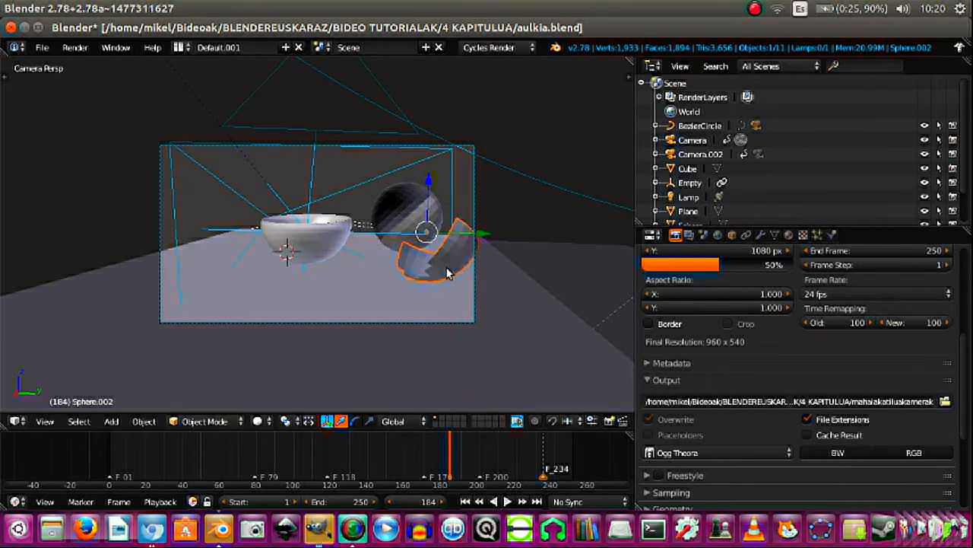
click(258, 421)
click(283, 327)
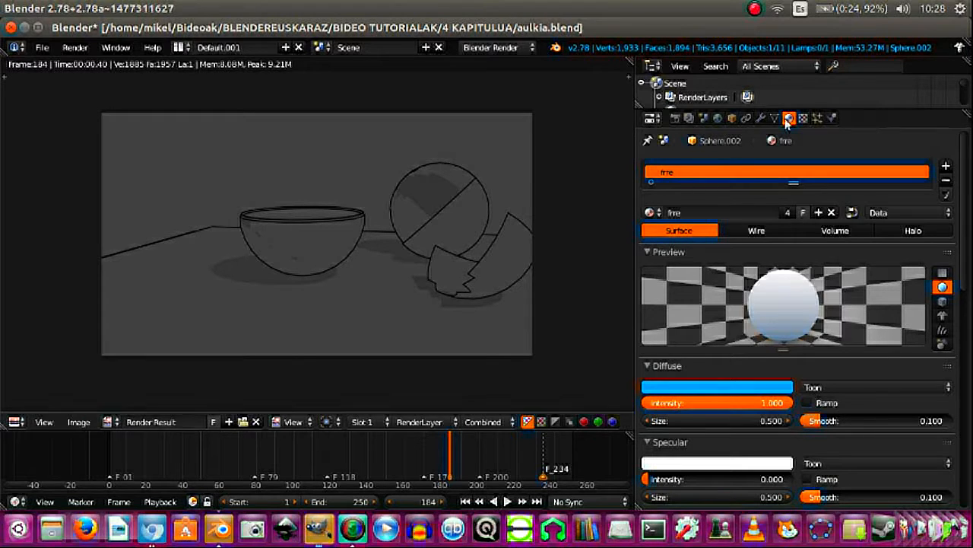
click(754, 9)
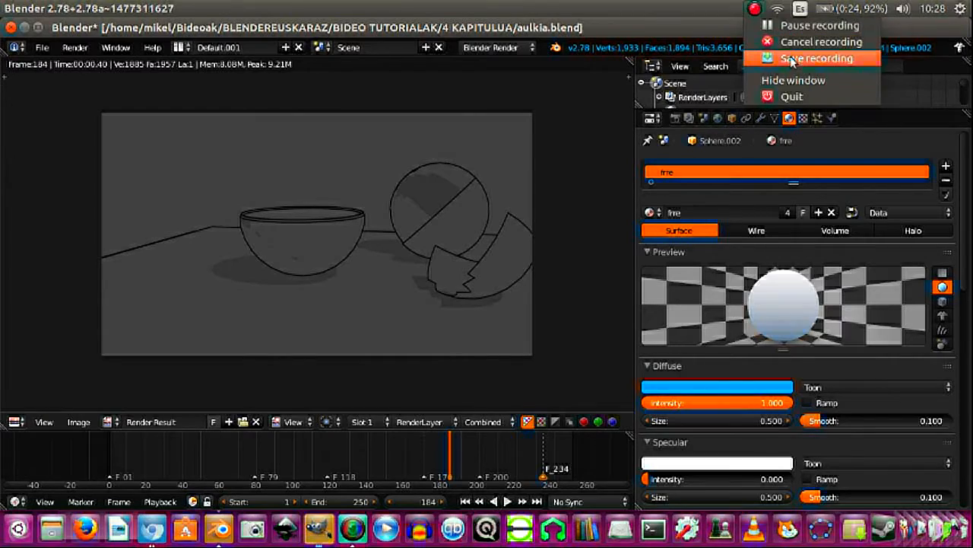
click(797, 28)
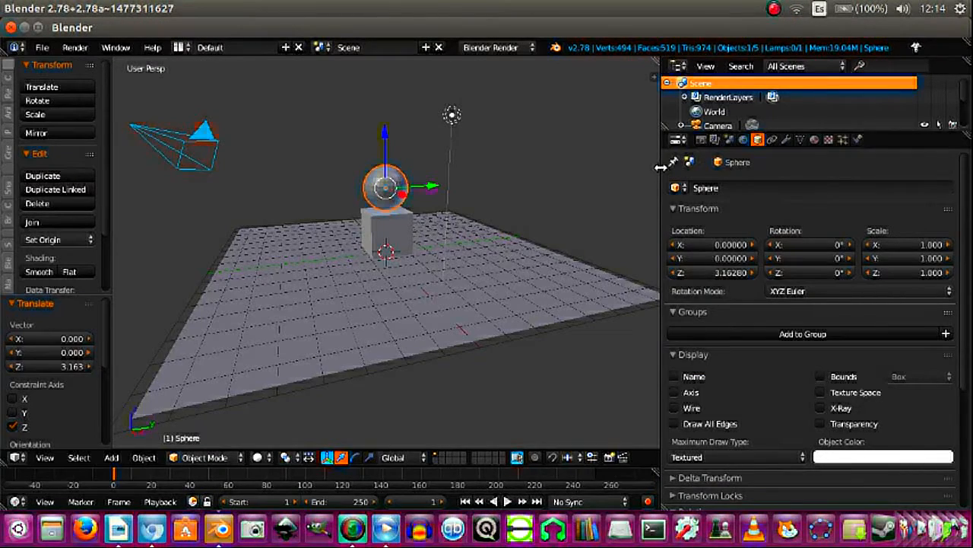
Step: Widen the properties area slightly, deselect all objects and enable Freestyle in the render settings
mouse_move(660, 167)
mouse_down()
mouse_move(784, 168)
mouse_move(652, 164)
mouse_up()
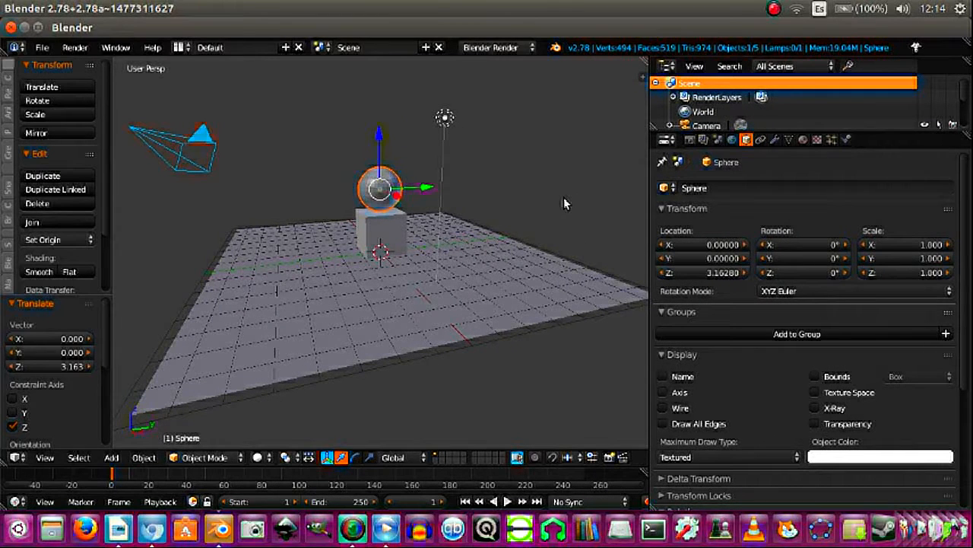
key(a)
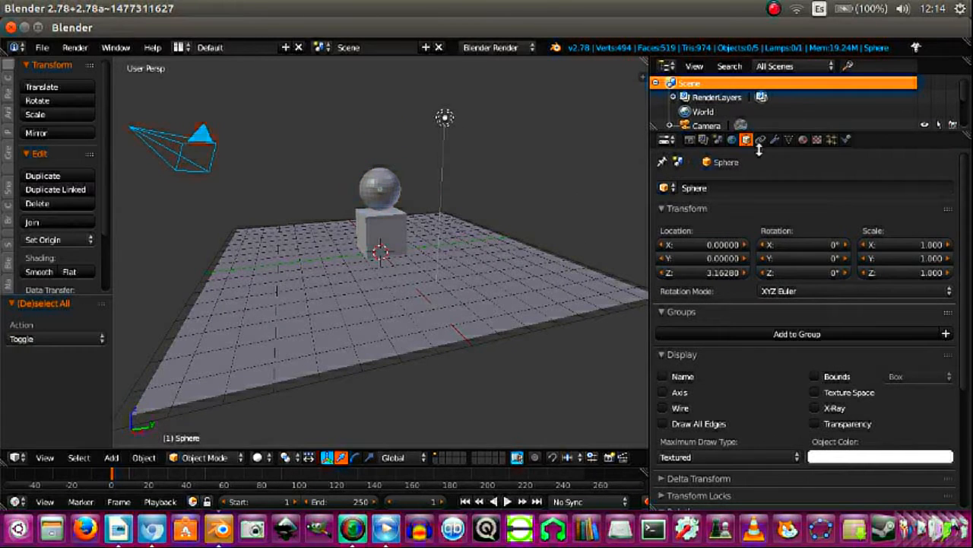
click(690, 139)
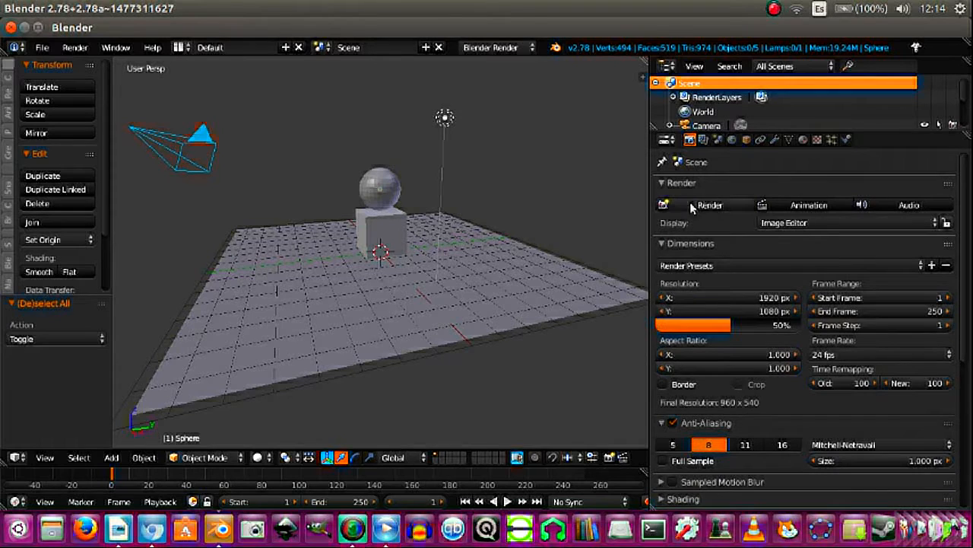
drag(965, 179, 965, 396)
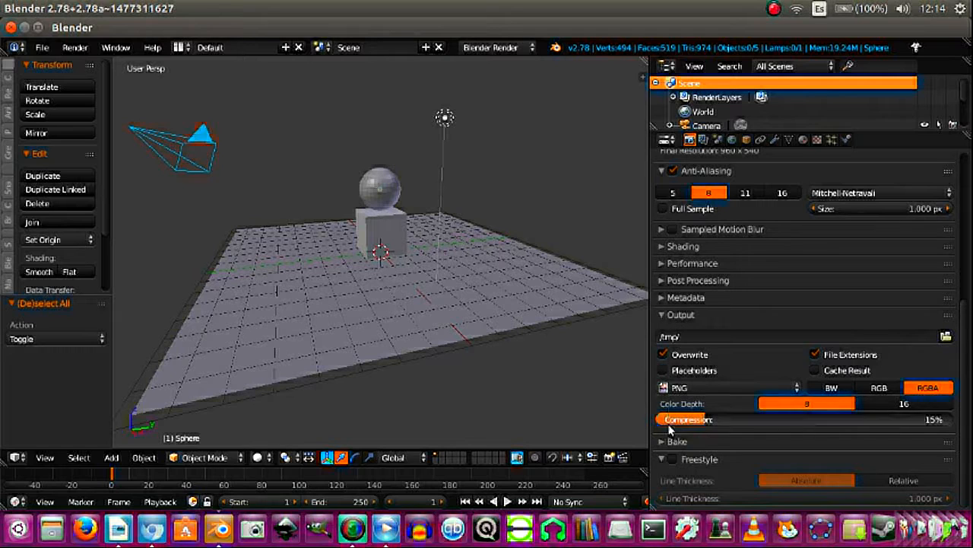
click(673, 457)
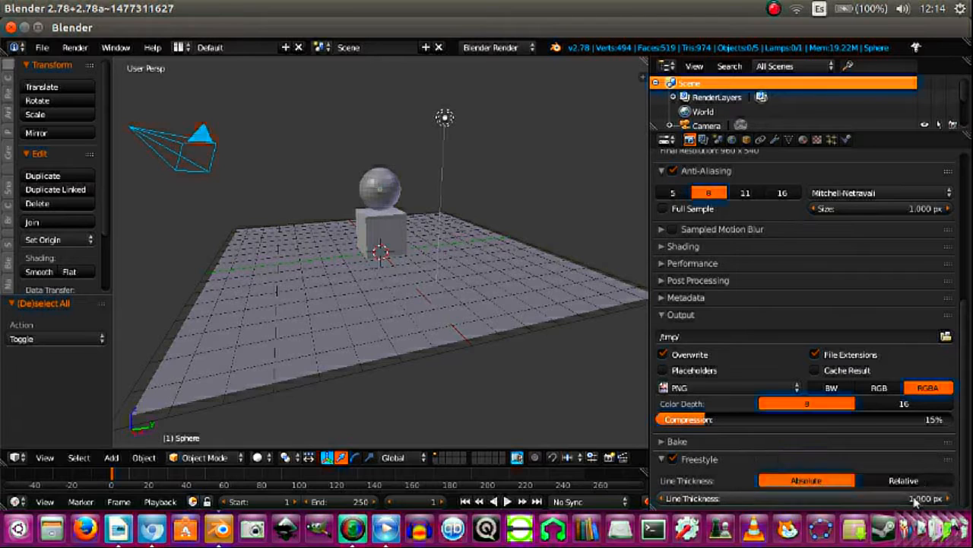
Step: Enable Face Smoothness in the render layer's Freestyle edge detection options
click(705, 141)
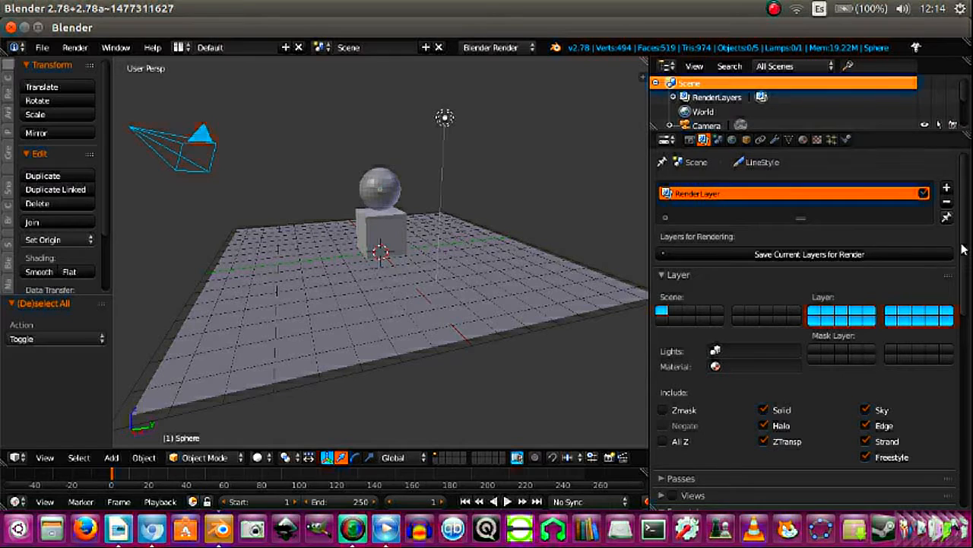
drag(962, 248, 965, 383)
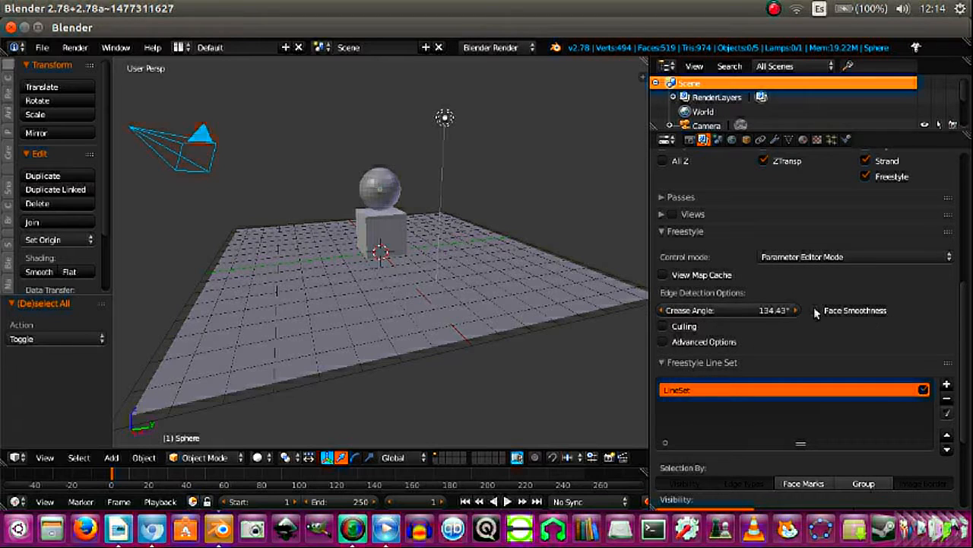
drag(968, 310, 968, 374)
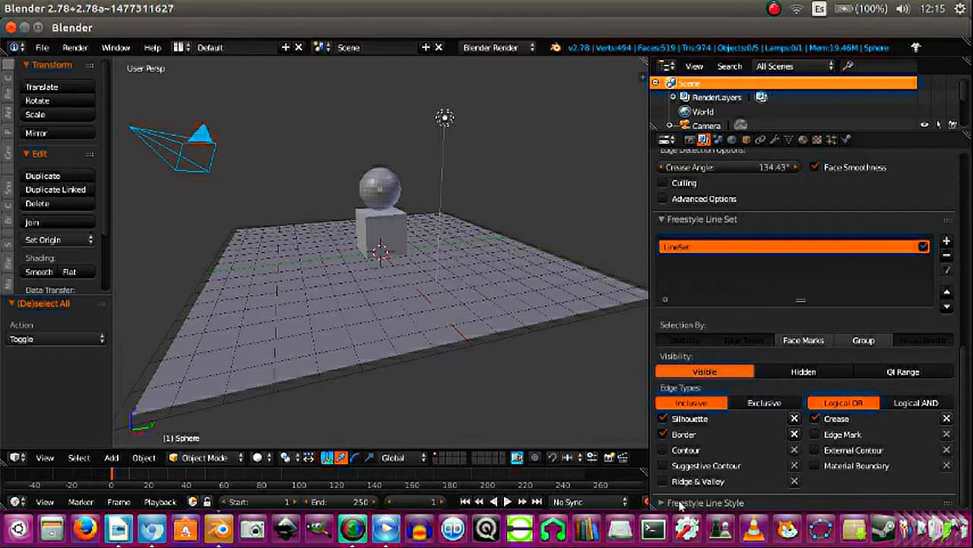
Step: Expand the Freestyle line style settings and increase the line's base thickness
scroll(965, 434, down, 10)
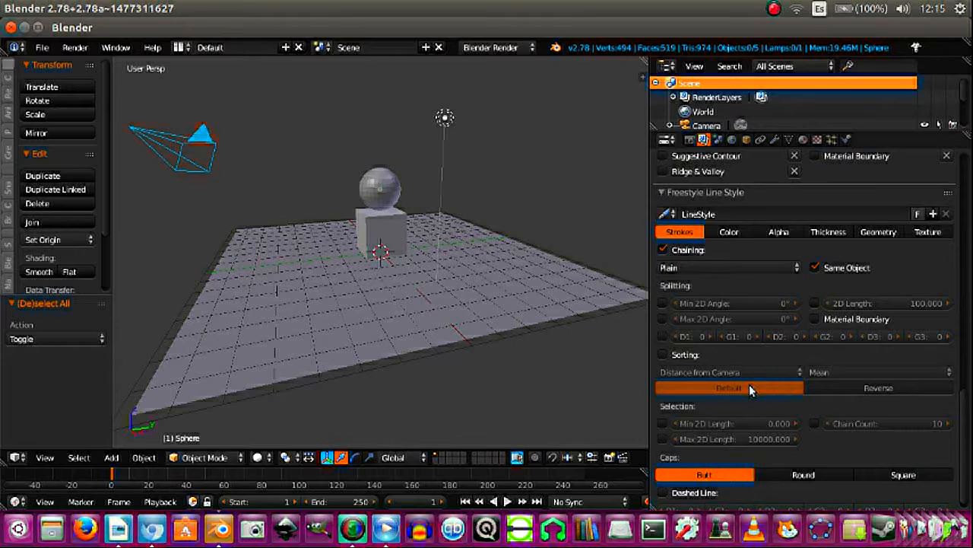
click(831, 233)
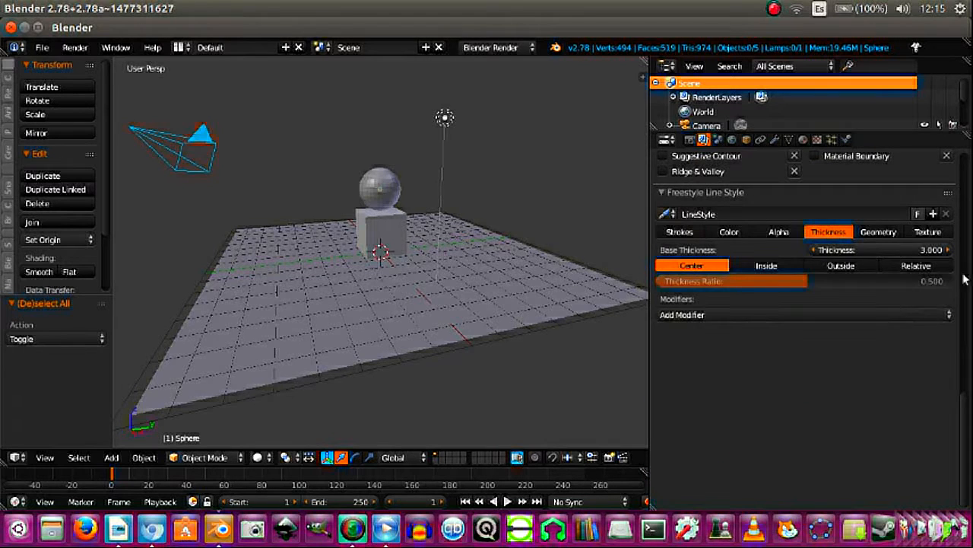
click(948, 250)
Step: Create a new material for the sphere and name it freestylerako
drag(962, 430, 942, 148)
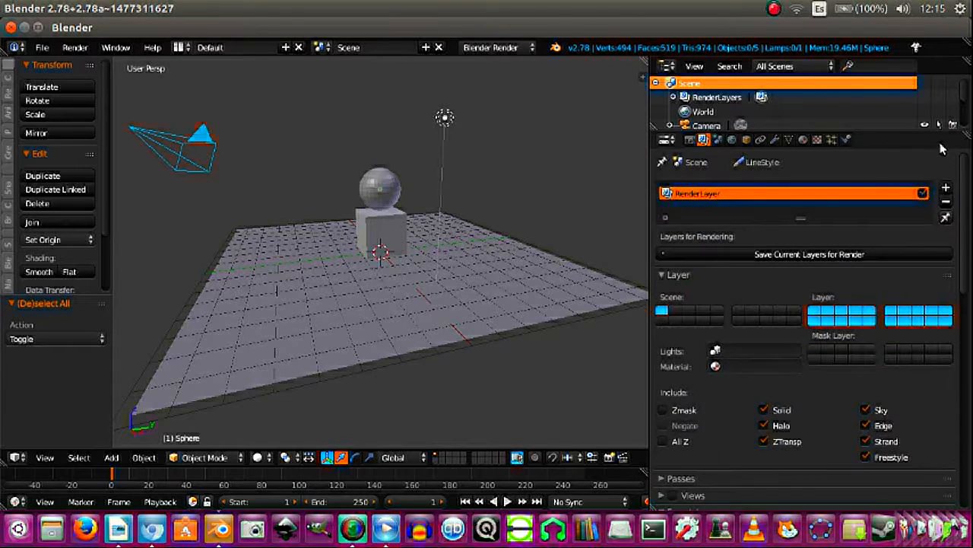
click(803, 140)
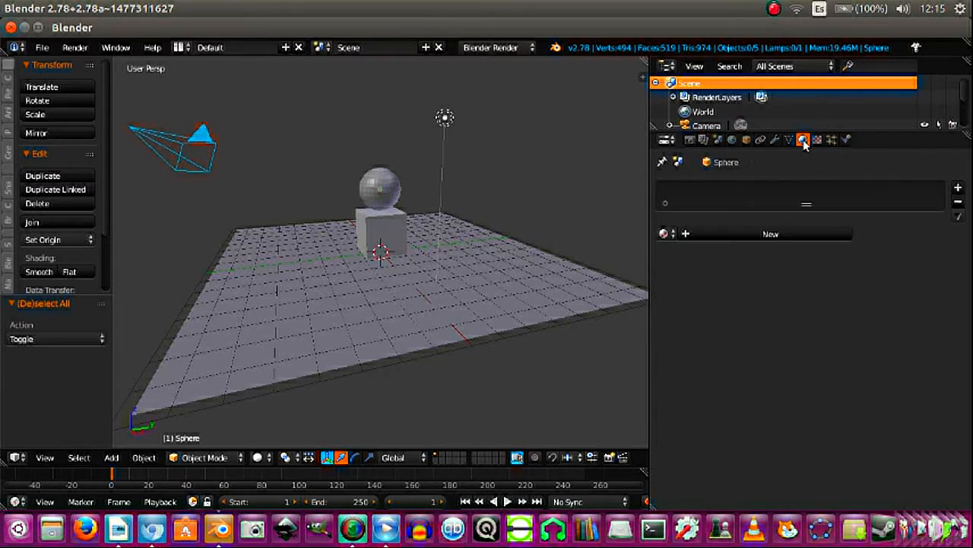
click(800, 233)
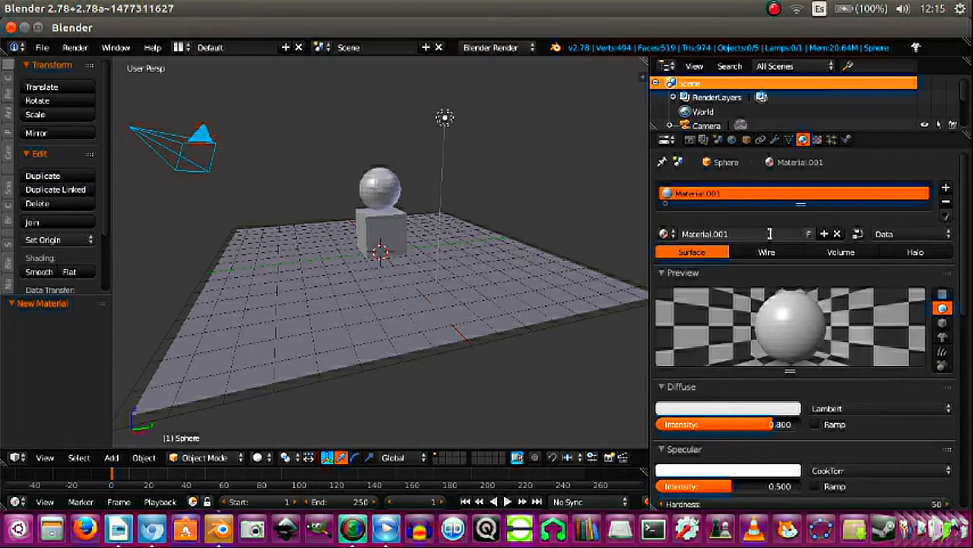
click(770, 233)
key(BackSpace)
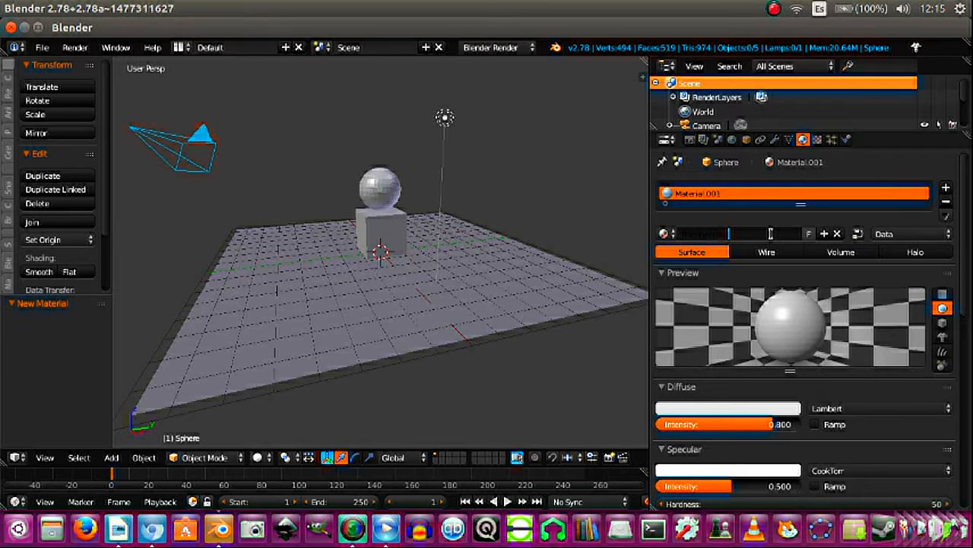
key(Return)
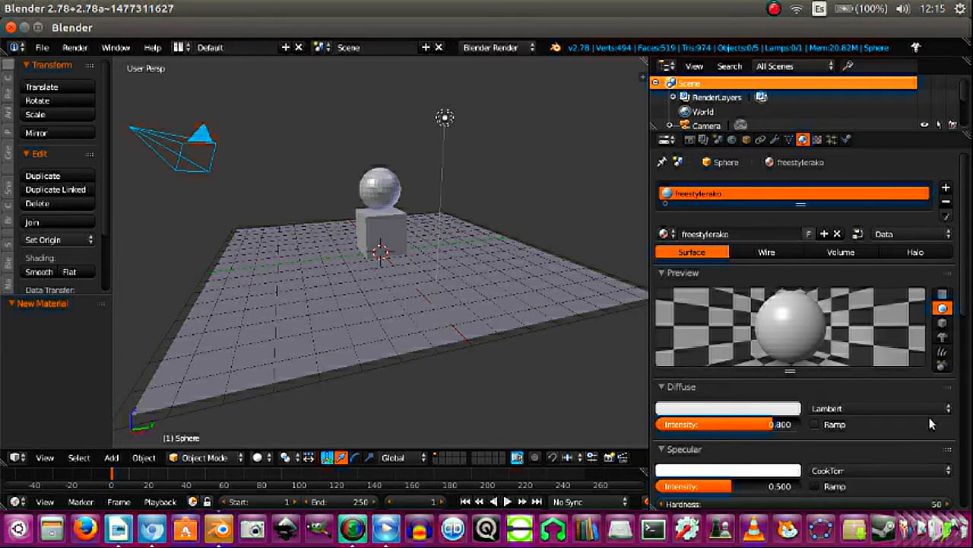
Step: Set both the diffuse and specular shader models of the sphere's material to Toon
click(909, 408)
click(902, 361)
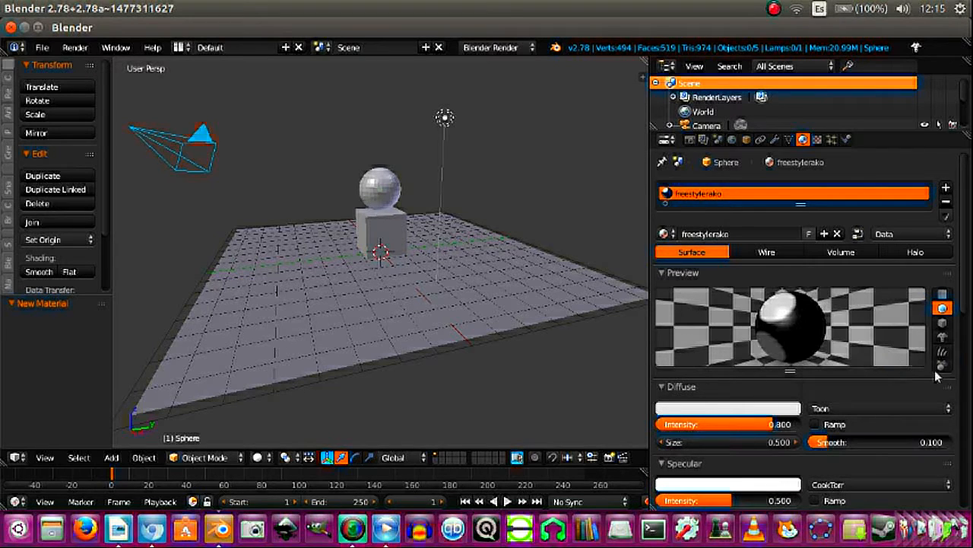
scroll(962, 295, down, 5)
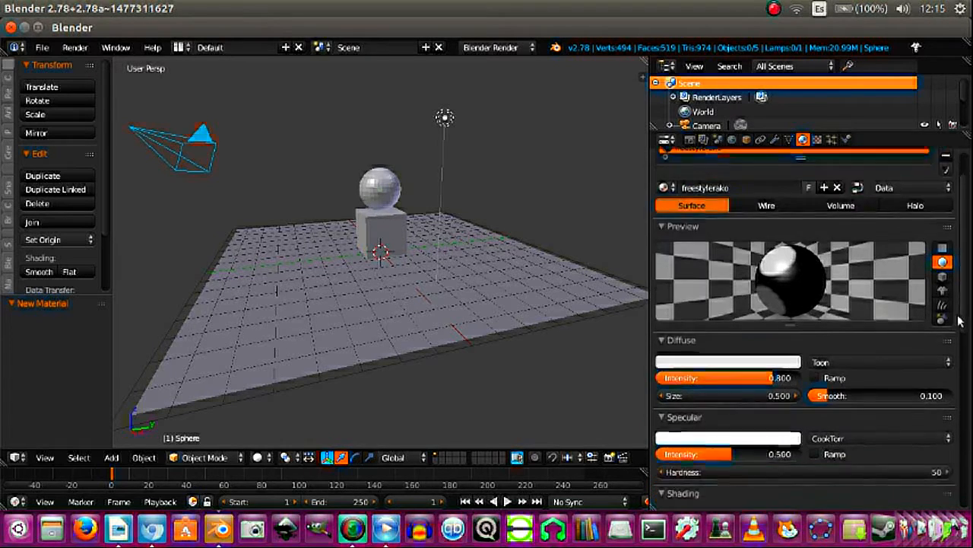
click(883, 320)
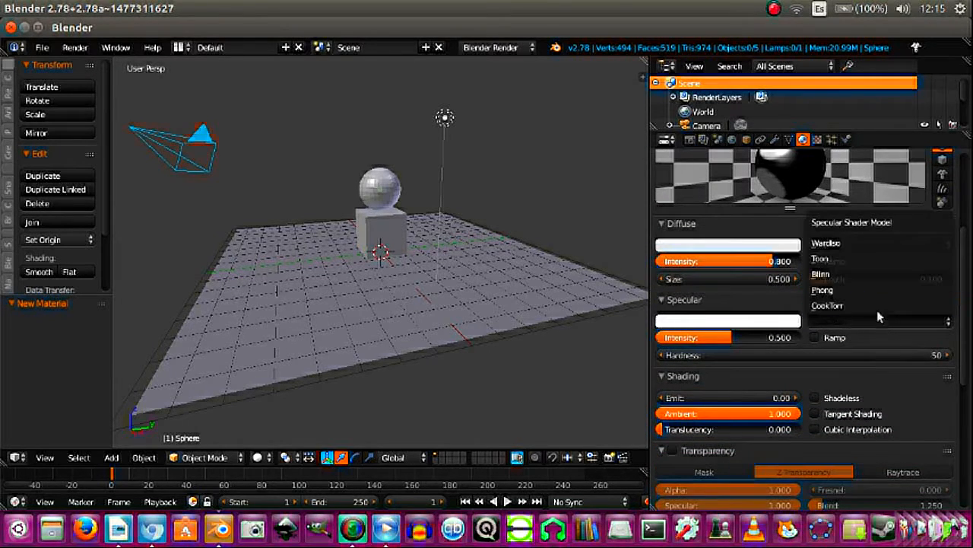
click(851, 258)
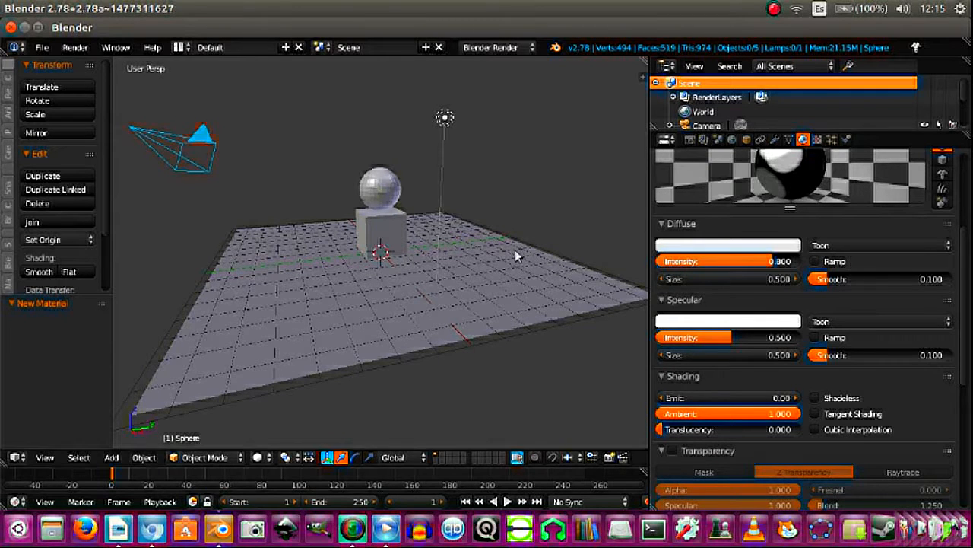
Step: Render the image to check the toon shading, then return to the 3D viewport
click(74, 47)
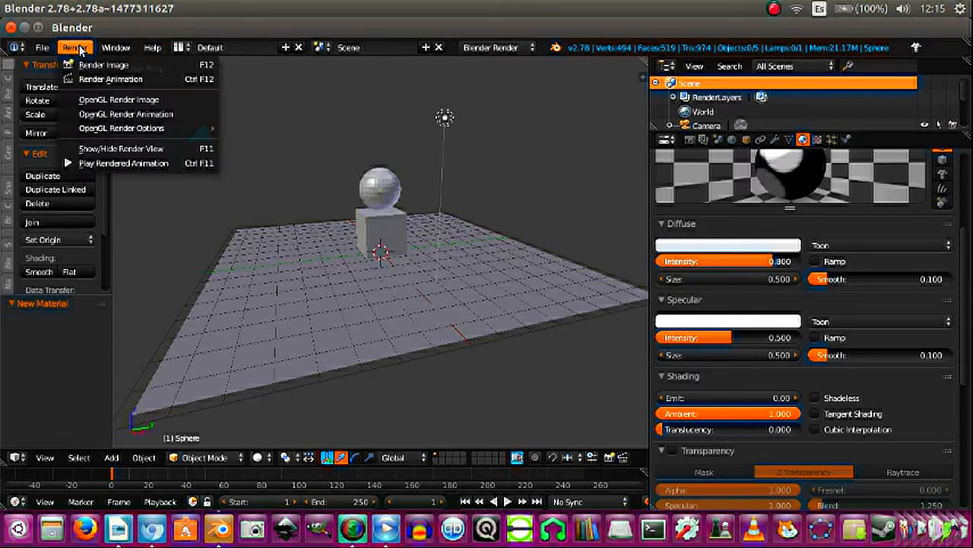
click(96, 66)
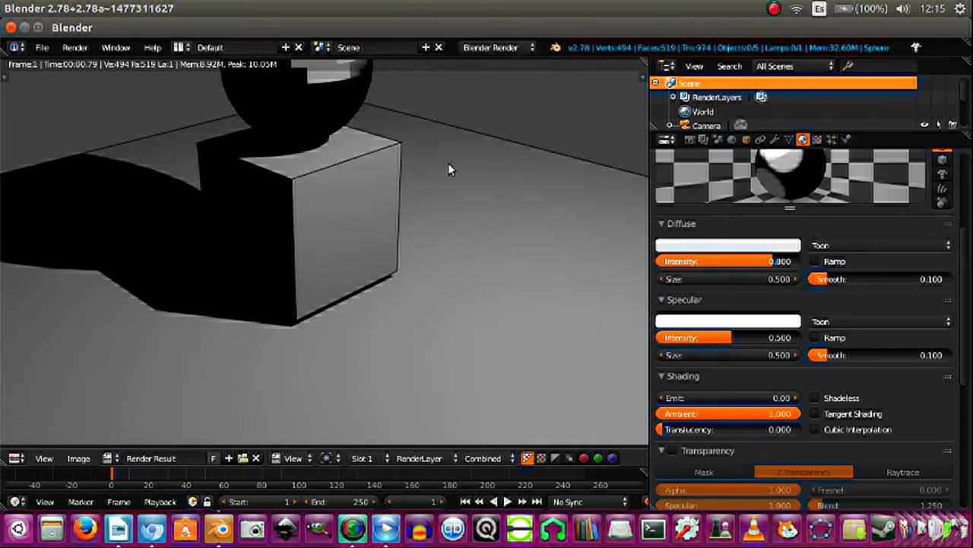
key(Escape)
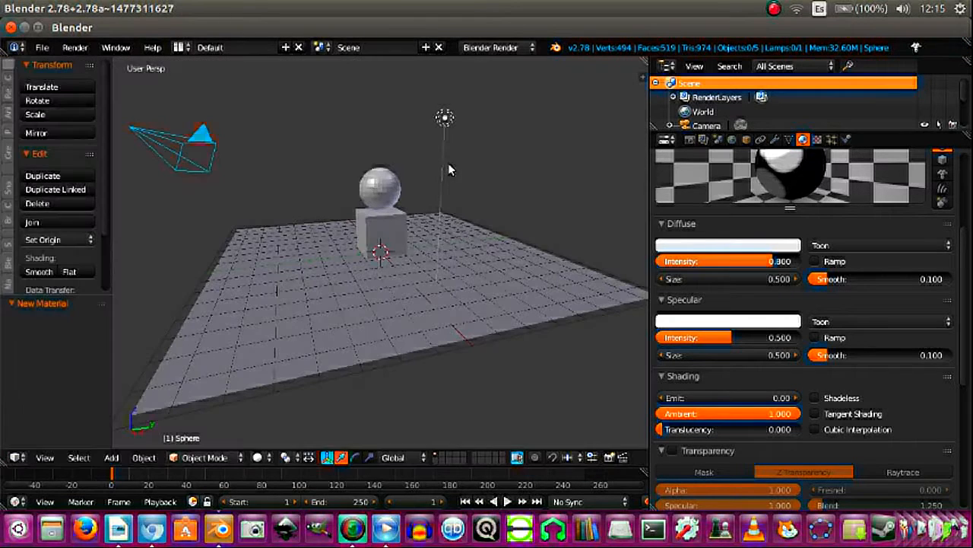
Step: Re-aim the camera so the whole sphere and cube fit inside its frame, and render the image
key(KP_0)
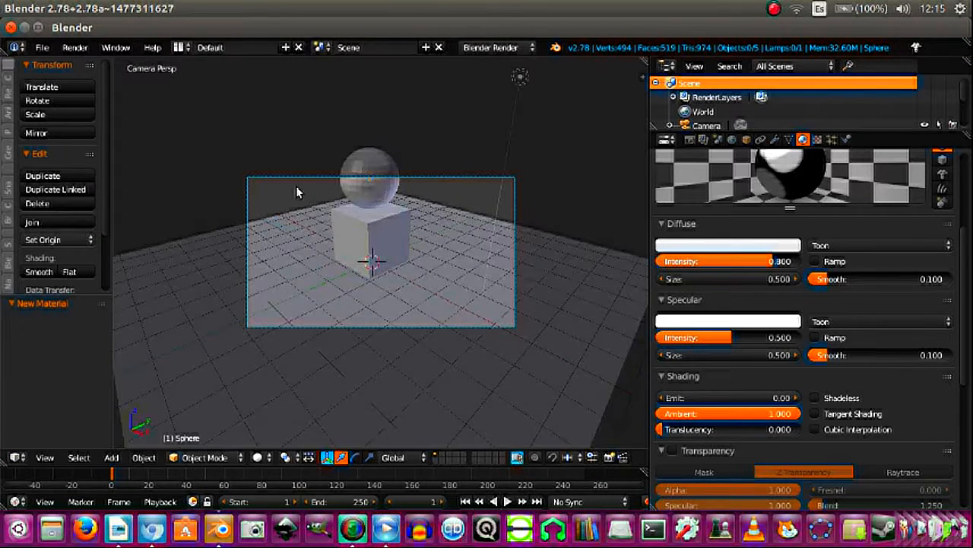
key(shift+f)
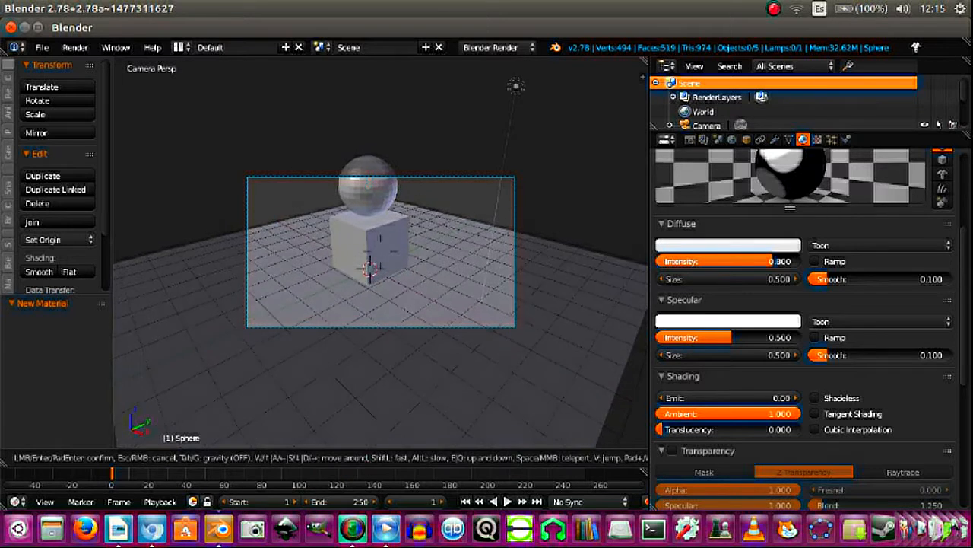
click(382, 257)
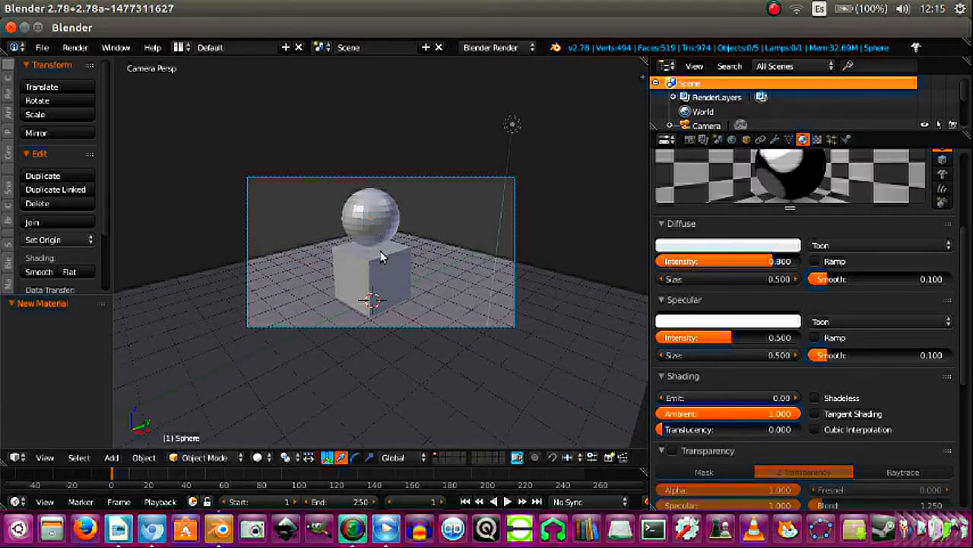
click(78, 49)
click(97, 66)
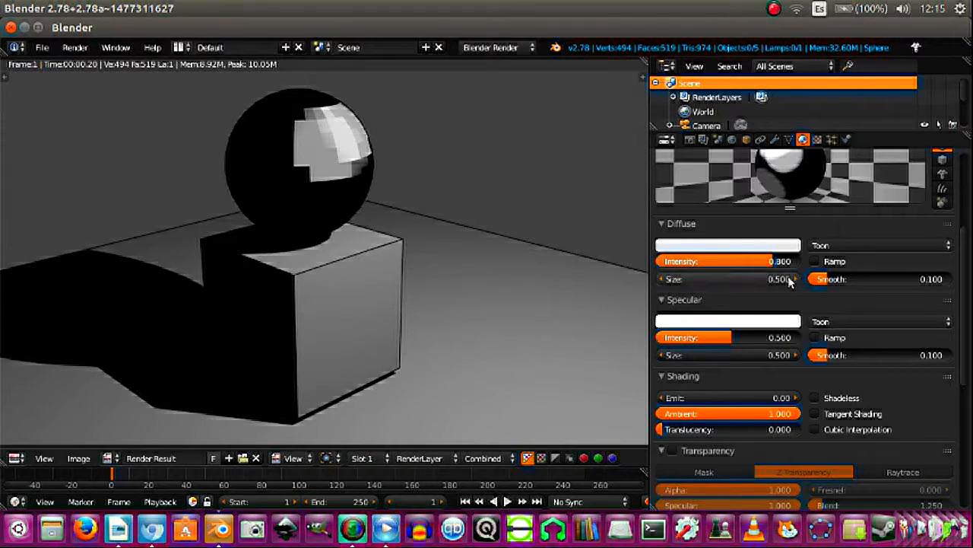
Step: Set the sphere material's diffuse intensity to 1.000 and render the image again
drag(773, 261, 803, 261)
click(75, 47)
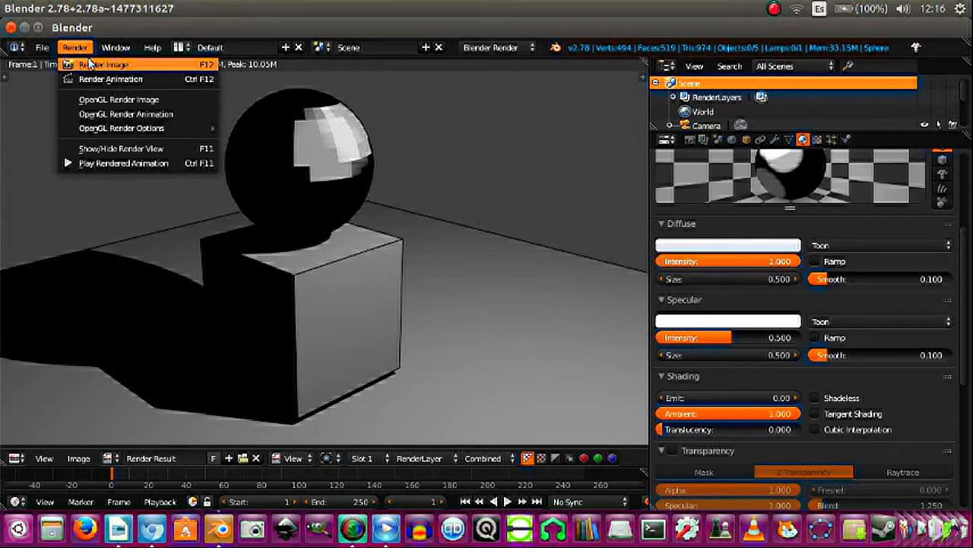
click(92, 63)
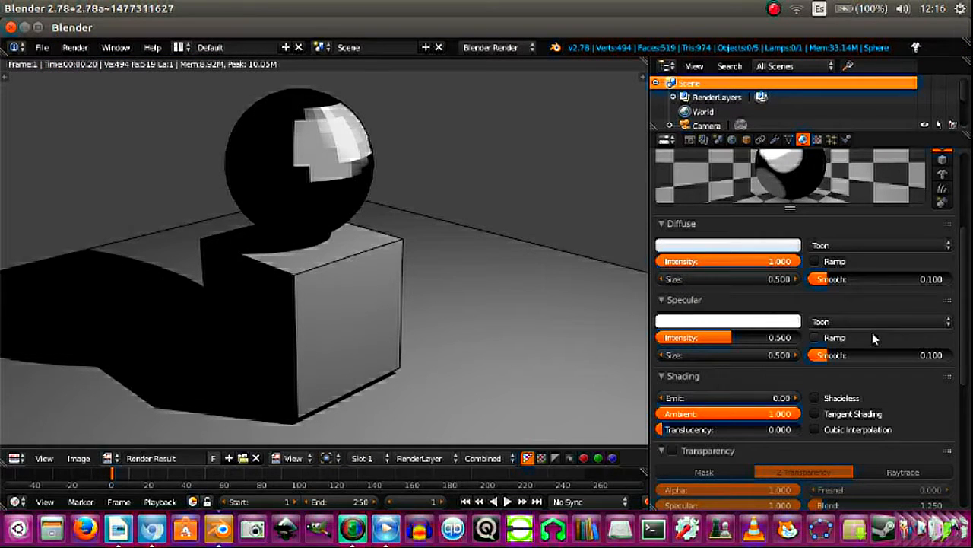
Step: Set the sphere material's specular intensity to 0.000, render the image again and close the render
drag(731, 338, 659, 338)
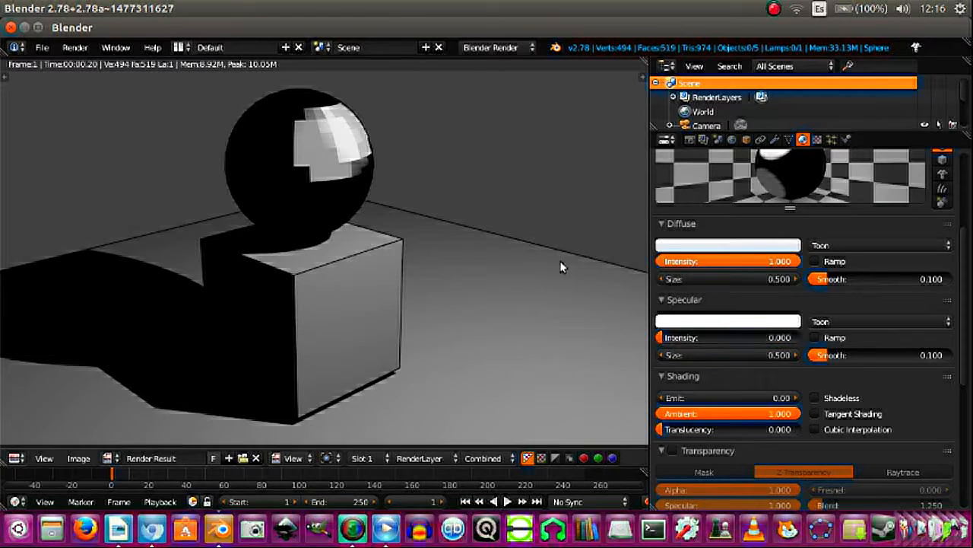
click(73, 48)
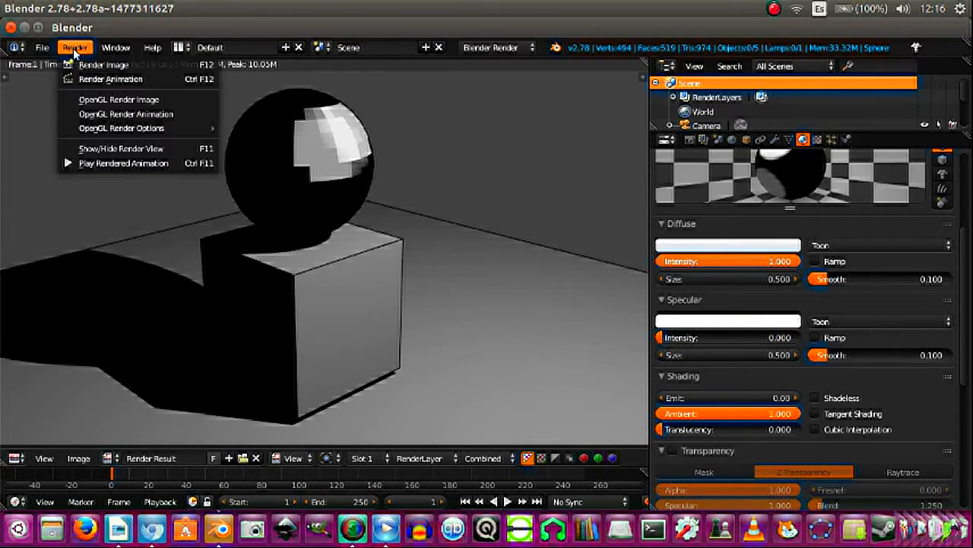
click(83, 64)
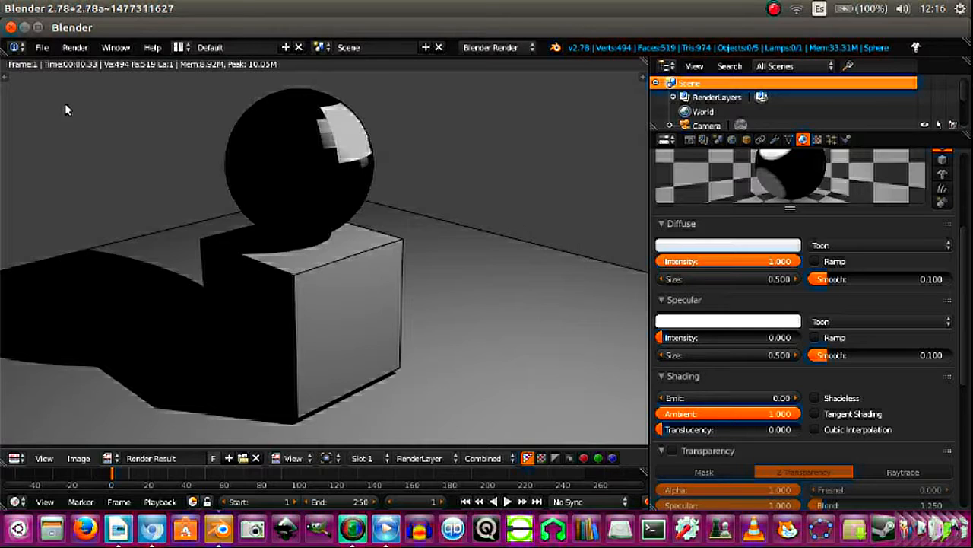
key(Escape)
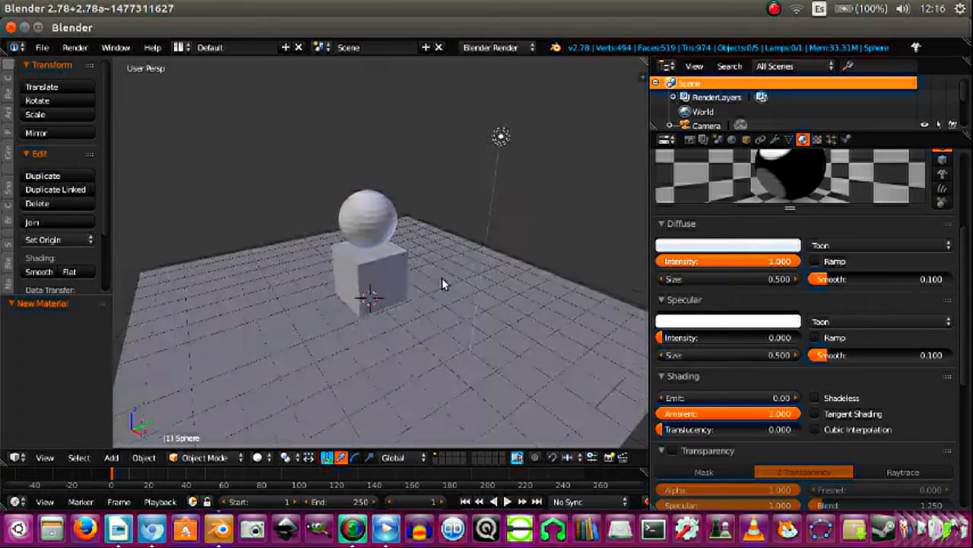
Step: Select the sphere and lower it along Z by about 0.052 onto the cube
middle_drag(441, 278, 411, 240)
right_click(390, 226)
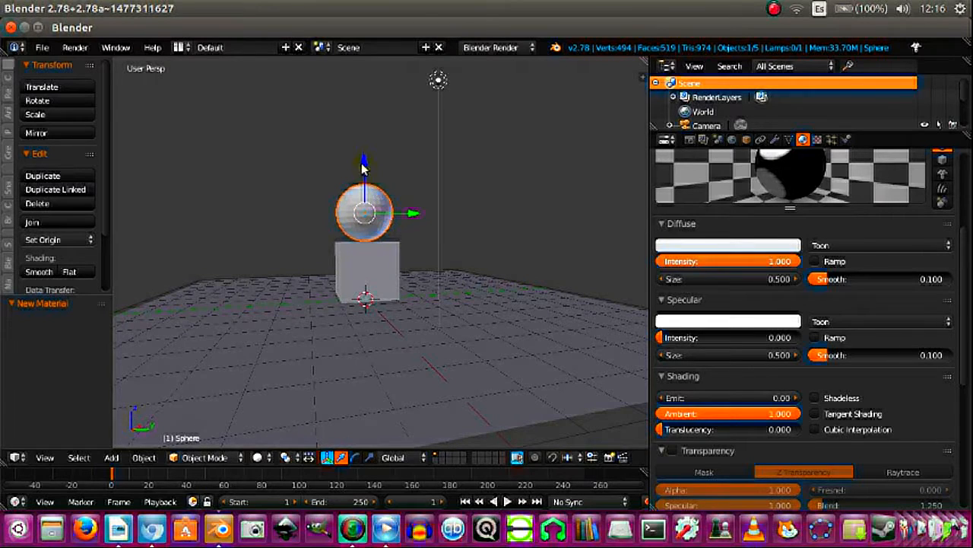
drag(362, 169, 364, 172)
Step: Set the diffuse color of the sphere's freestylerako material to orange
scroll(970, 210, up, 5)
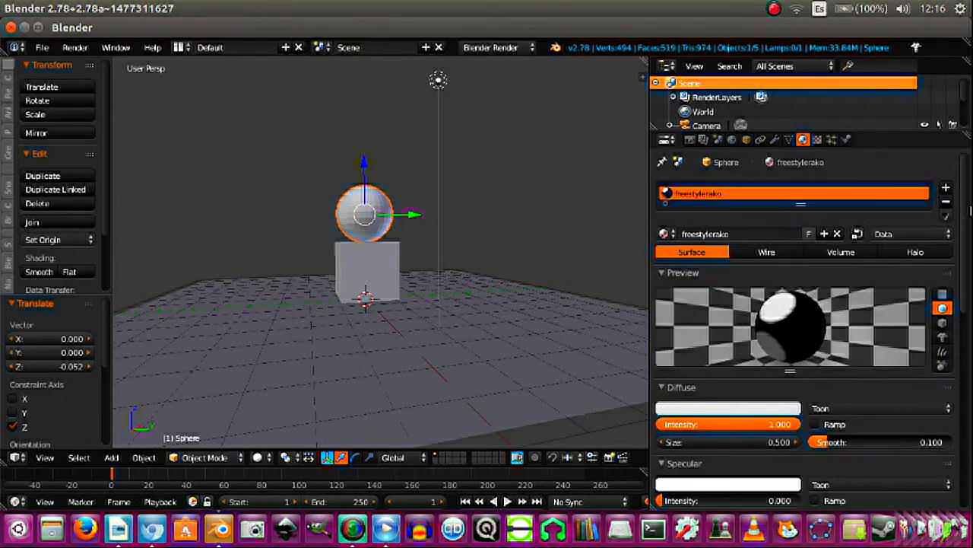
scroll(969, 211, down, 5)
click(787, 271)
click(697, 177)
Step: Select the cube and set its material's diffuse color to red
right_click(387, 265)
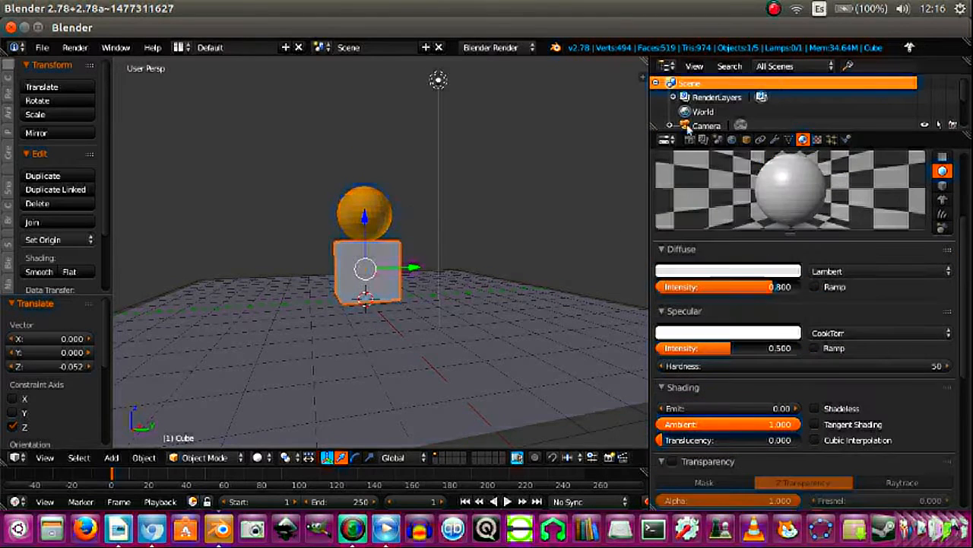
click(727, 270)
click(704, 181)
Step: Select the ground plane and assign the existing freestylerako material to it
right_click(512, 326)
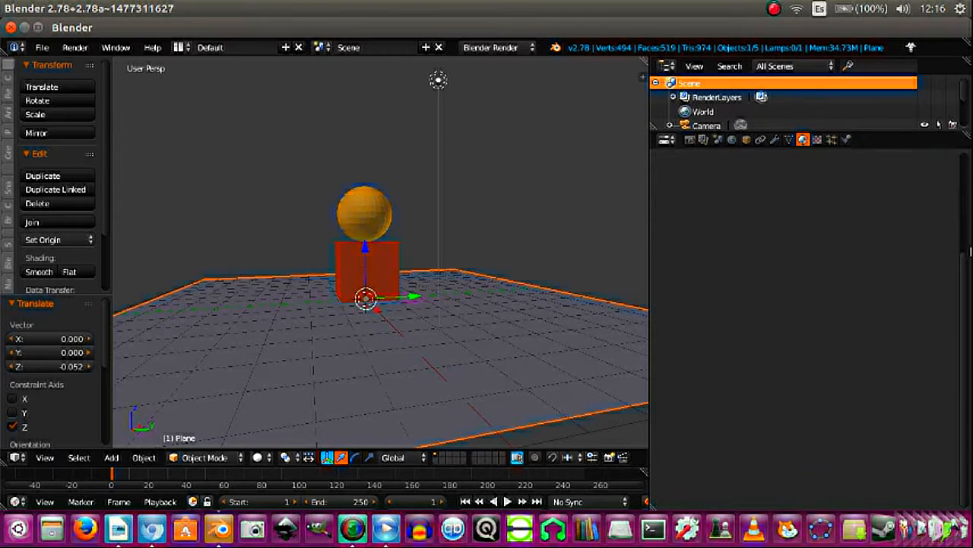
click(669, 233)
click(685, 256)
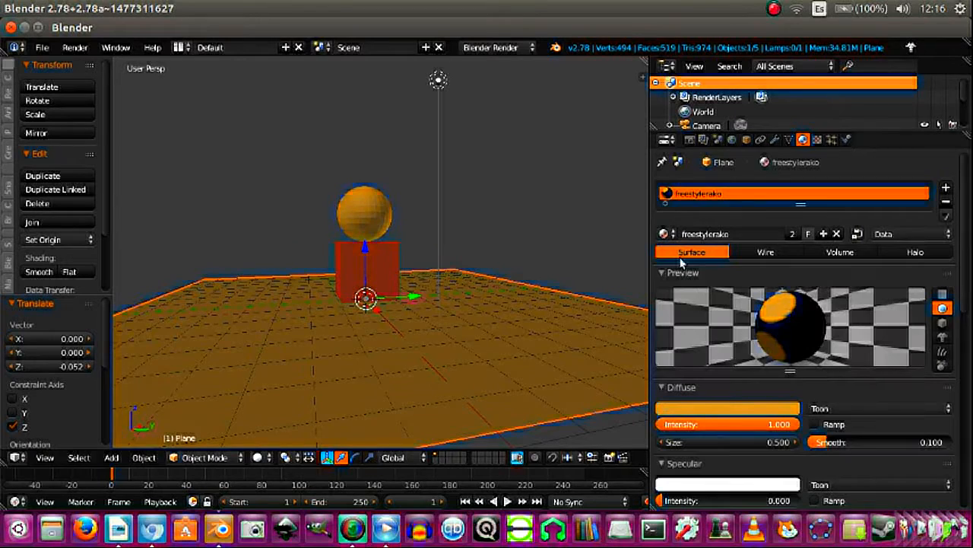
Step: Render the image to check the colored sphere, cube and plane, then close the render
key(F12)
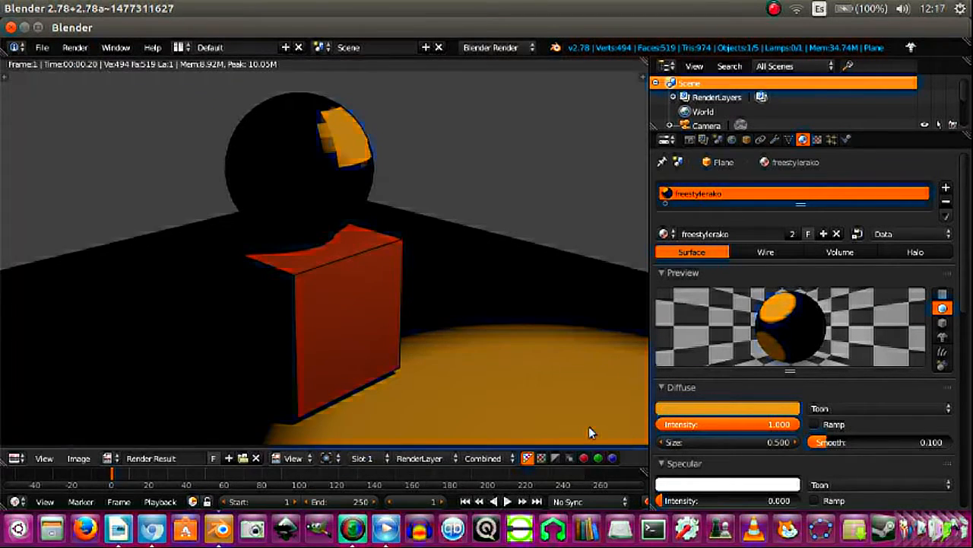
scroll(458, 300, down, 2)
key(Escape)
Step: Duplicate the lamp and place the copy about -1.471 in X, -6.178 in Y and -1.580 in Z from the original
right_click(414, 152)
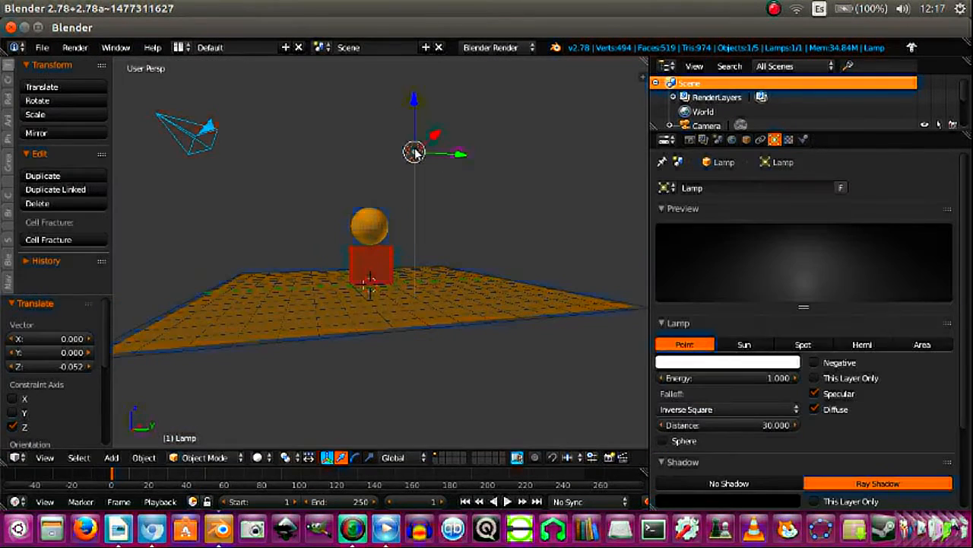
key(shift+d)
click(252, 191)
key(KP_7)
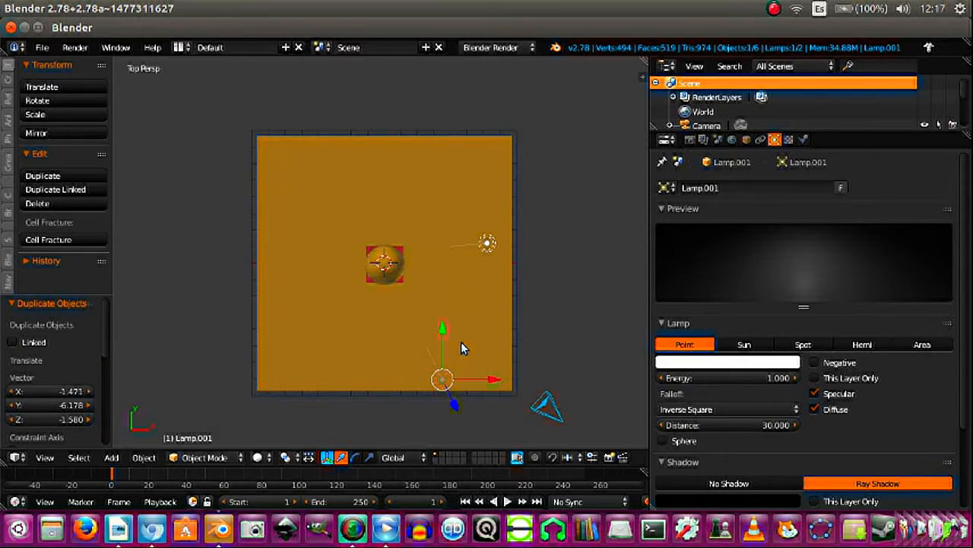
Step: Preview the scene from the camera with Rendered viewport shading
key(KP_0)
key(shift+z)
scroll(473, 312, up, 2)
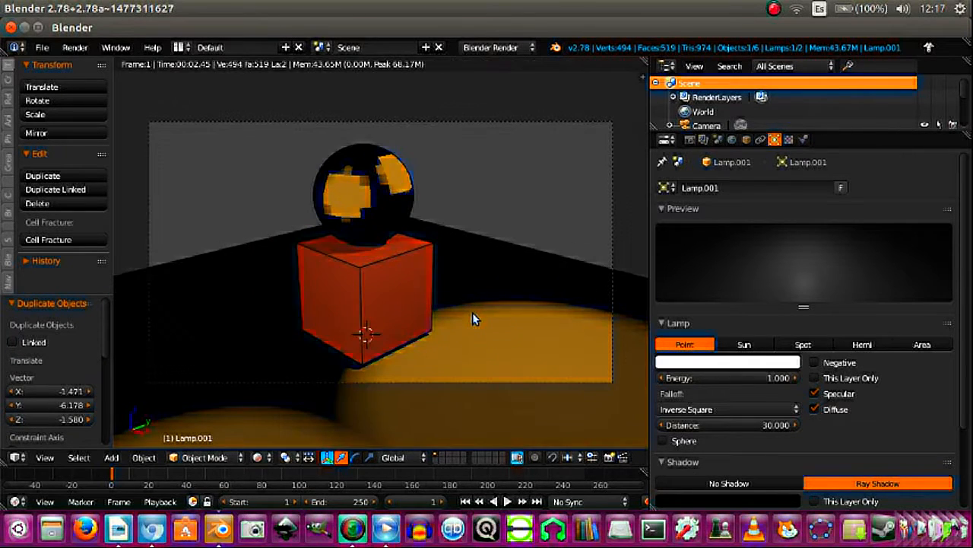
Step: Select the sphere and set its material's specular color to orange-red, about R 1.000, G 0.087, B 0.013
right_click(397, 187)
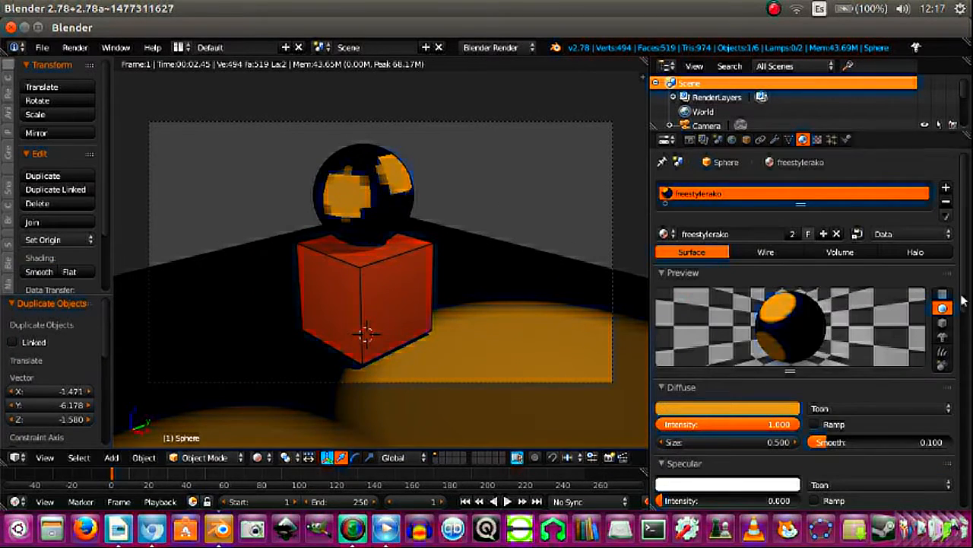
scroll(962, 300, down, 4)
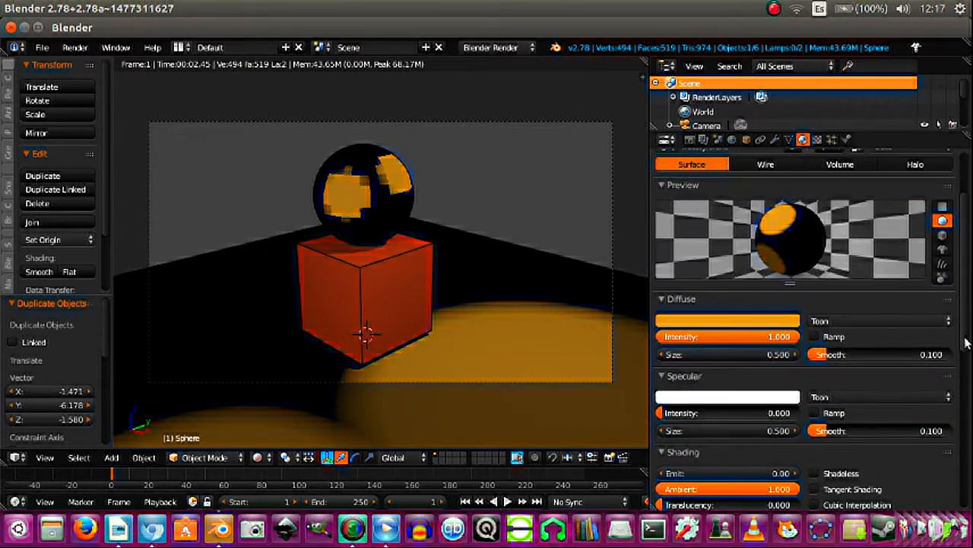
click(730, 388)
click(703, 299)
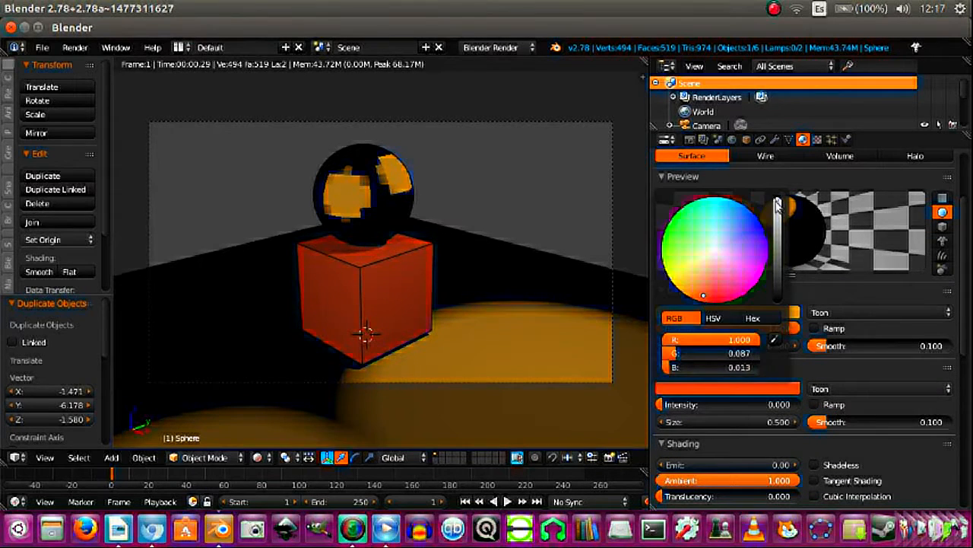
Step: Set the sphere material's diffuse color to near-white, about R 0.800, G 0.791, B 0.766, keeping the intensity at 1.000
click(722, 312)
click(714, 175)
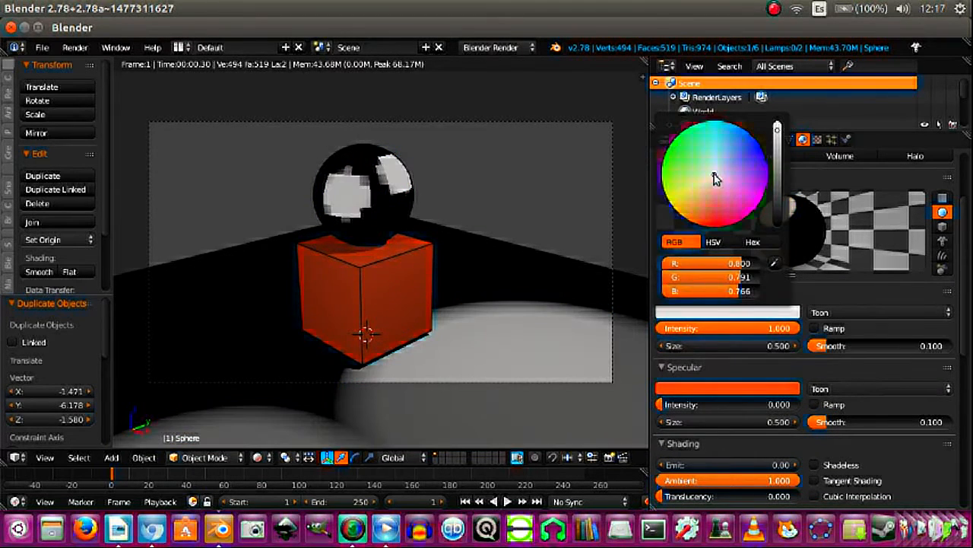
double_click(757, 328)
key(Return)
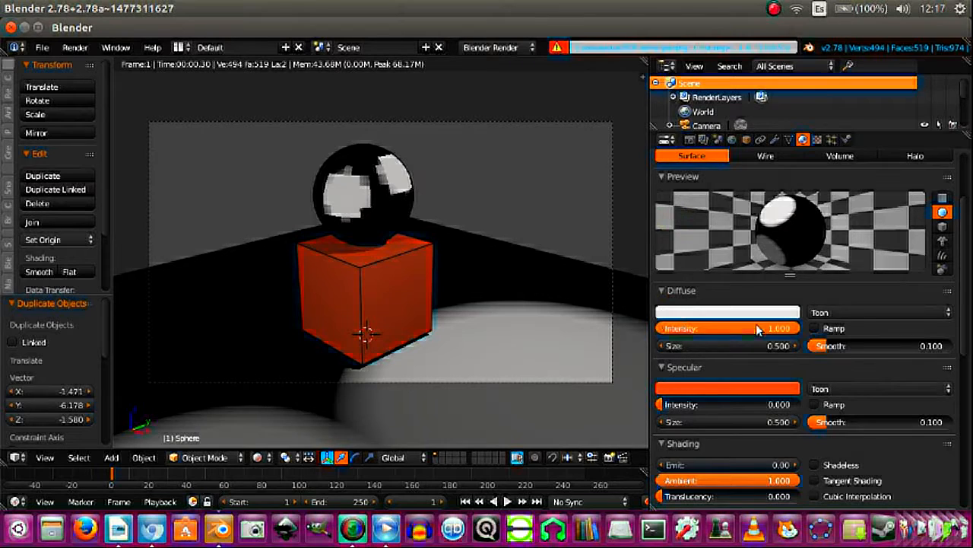
Step: Set the sphere material's diffuse toon size to 0.2
double_click(761, 346)
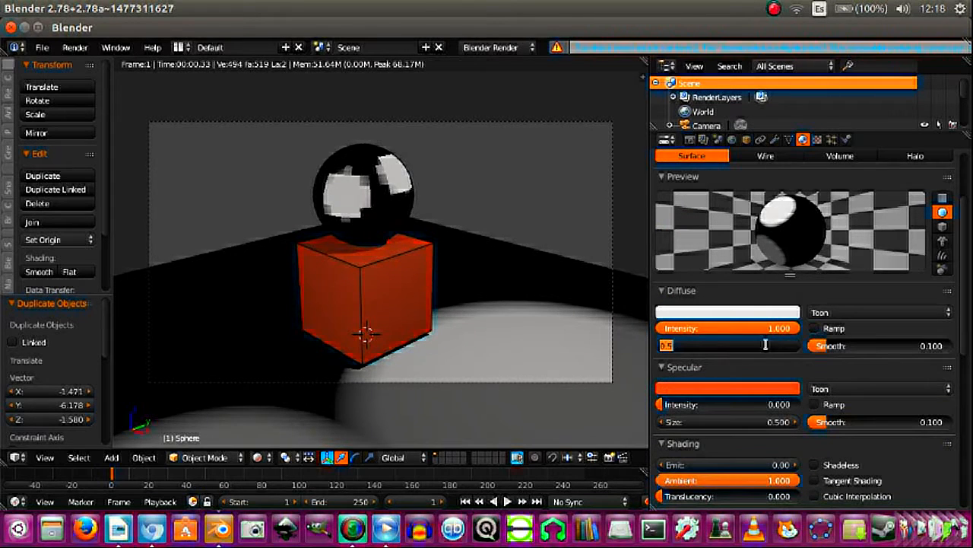
text(0.2)
key(Return)
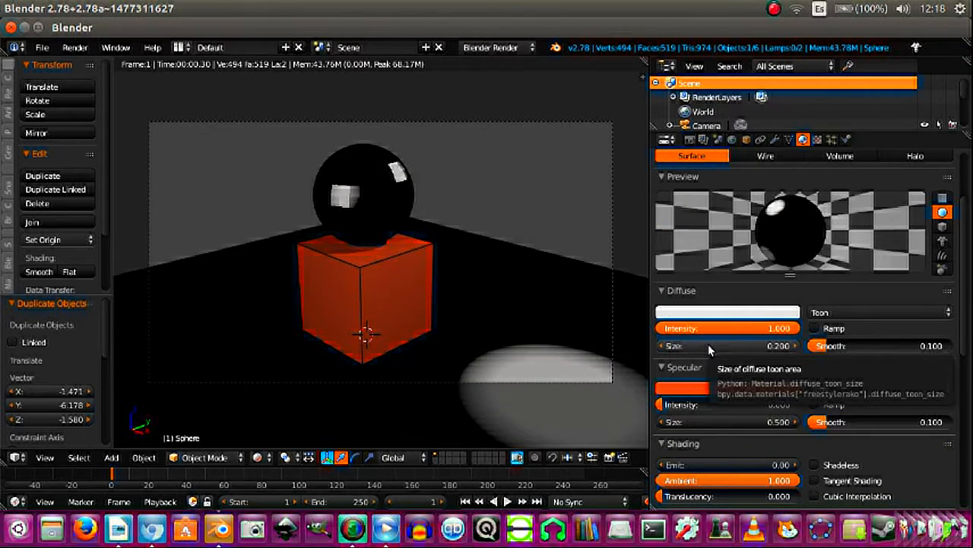
Step: Switch the viewport shading back to Solid
middle_drag(624, 289, 419, 276)
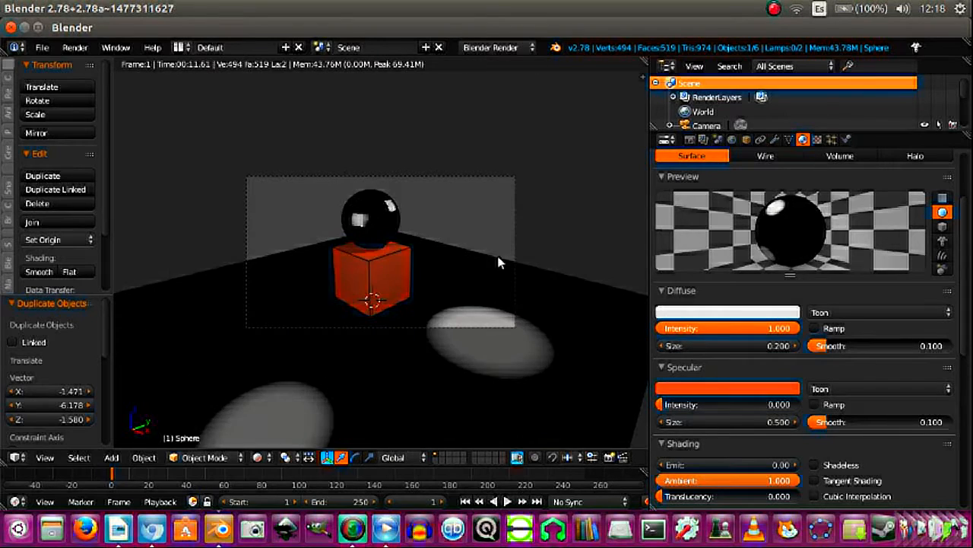
click(257, 457)
click(282, 406)
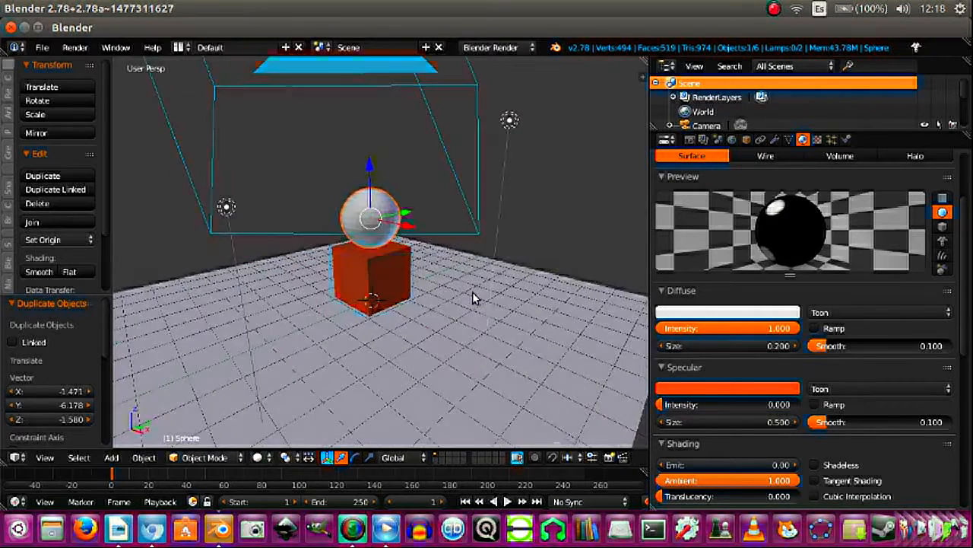
Step: Select the sphere and subdivide its whole mesh three times in Edit Mode, returning to Object Mode
right_click(509, 119)
right_click(226, 206)
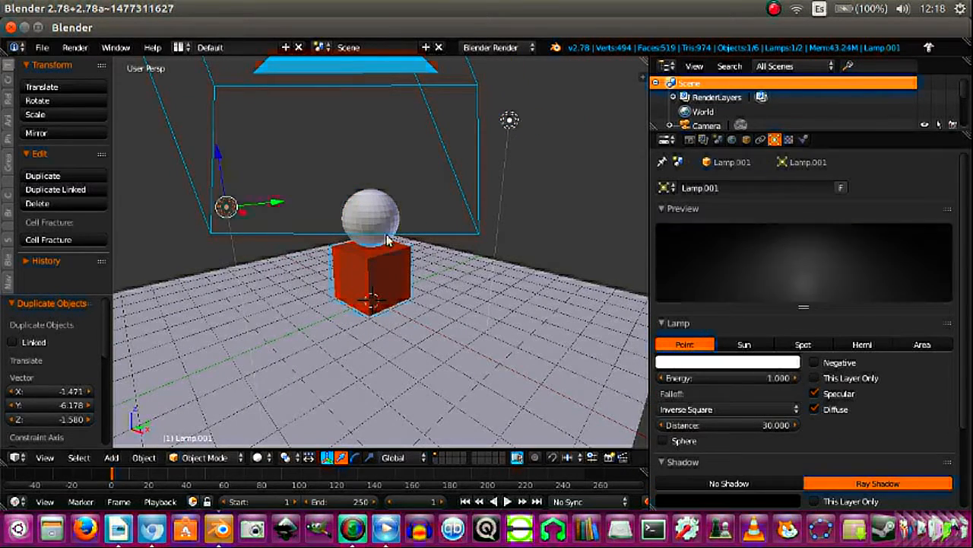
scroll(375, 245, up, 2)
right_click(364, 219)
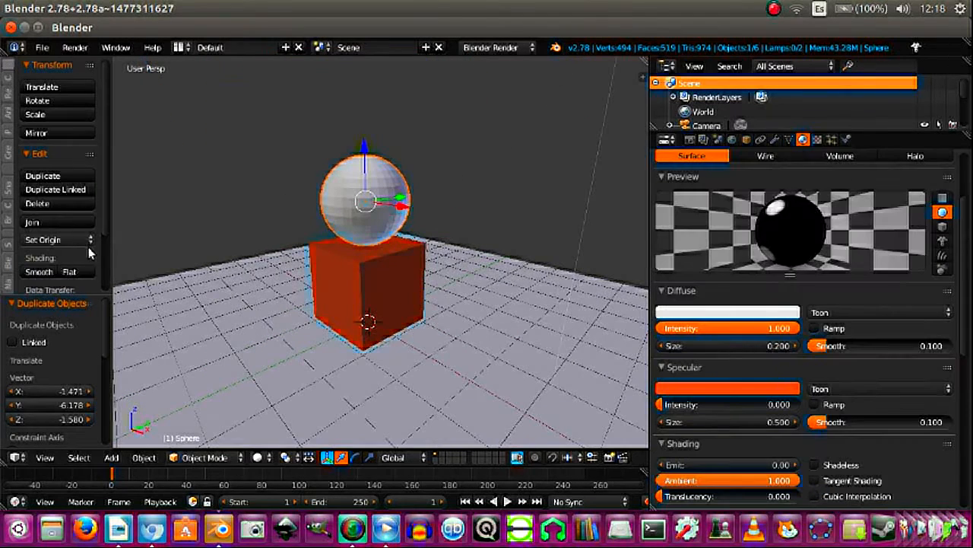
key(Tab)
scroll(54, 190, down, 5)
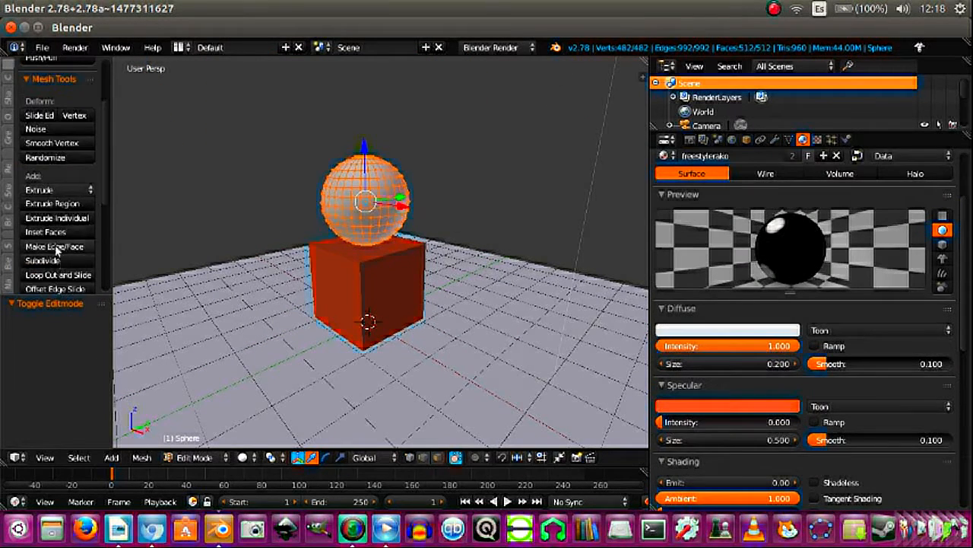
click(42, 203)
key(Tab)
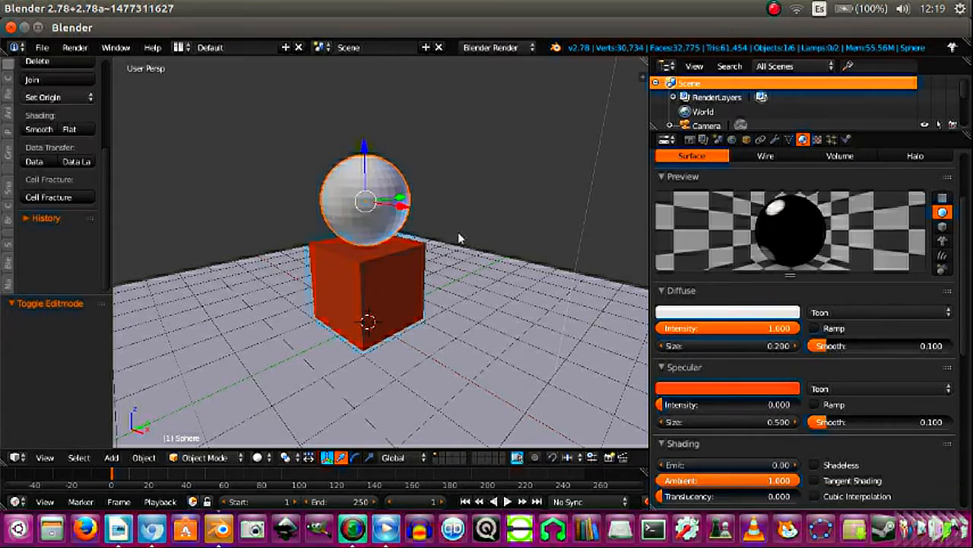
Step: Shade the sphere smooth and check the scene in Rendered viewport shading
click(38, 129)
key(shift+z)
scroll(532, 335, up, 2)
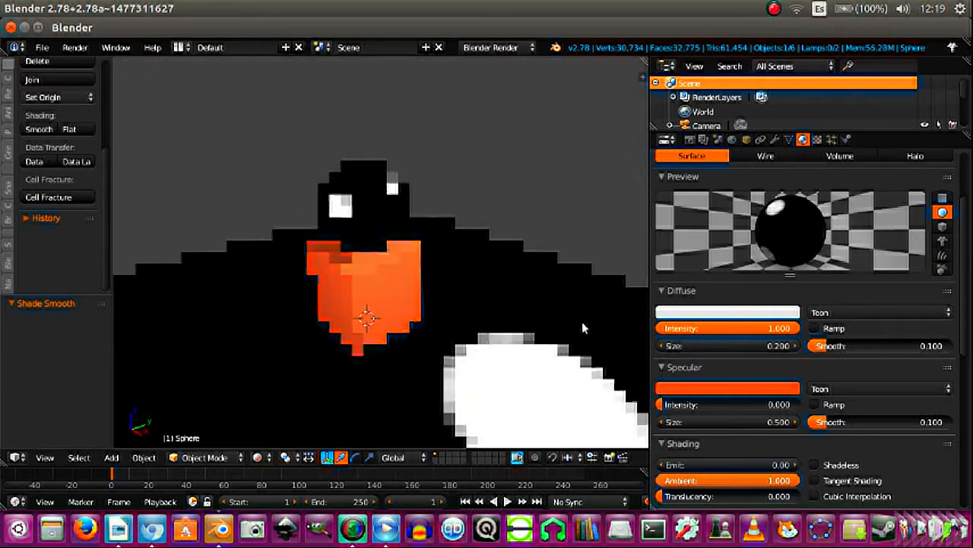
middle_drag(531, 342, 523, 335)
scroll(526, 341, up, 4)
scroll(454, 310, down, 13)
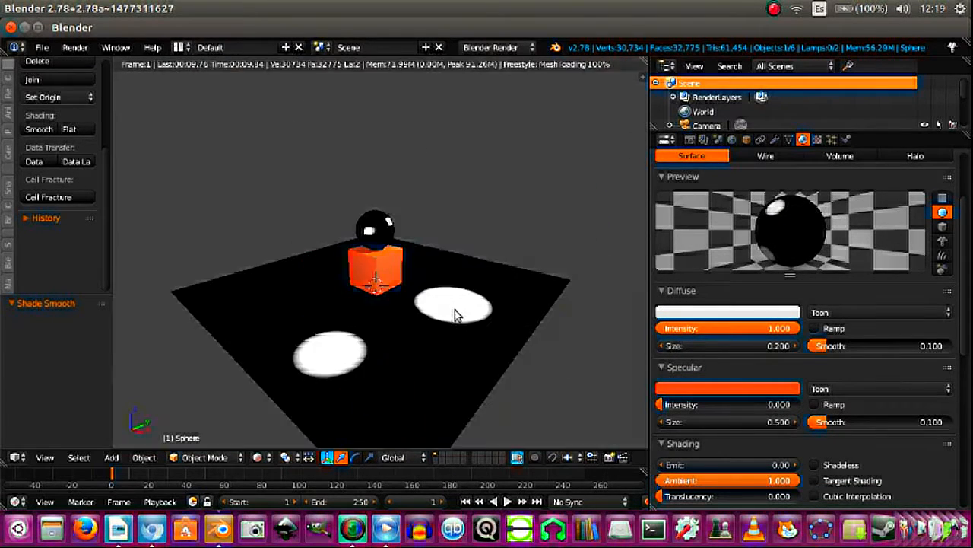
scroll(467, 298, up, 2)
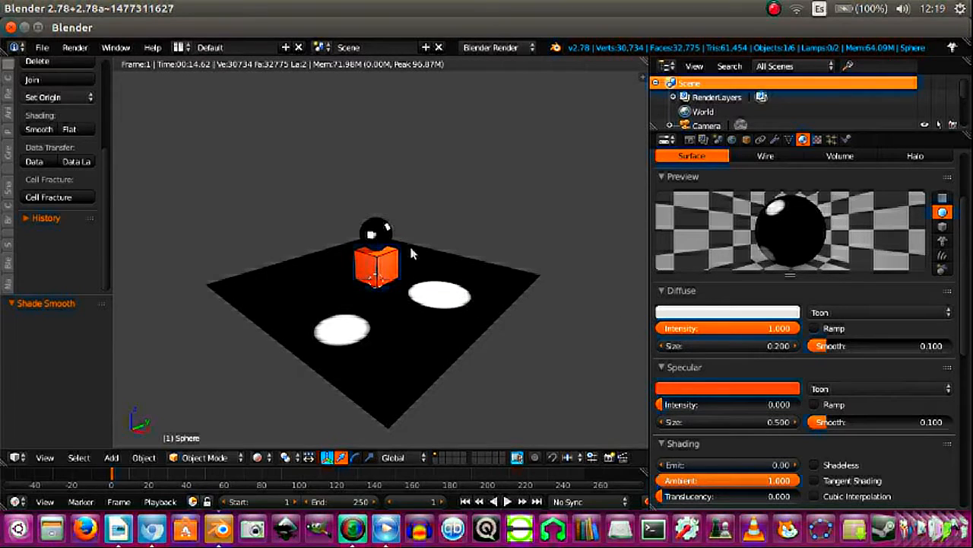
Step: Assign the existing red material named Material to the floor plane in place of freestylerako
right_click(395, 240)
click(664, 234)
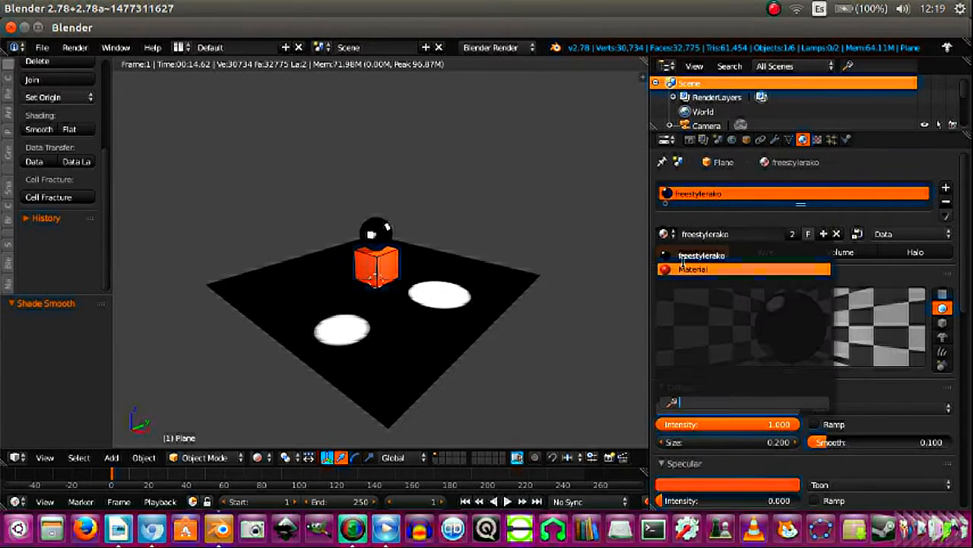
click(688, 268)
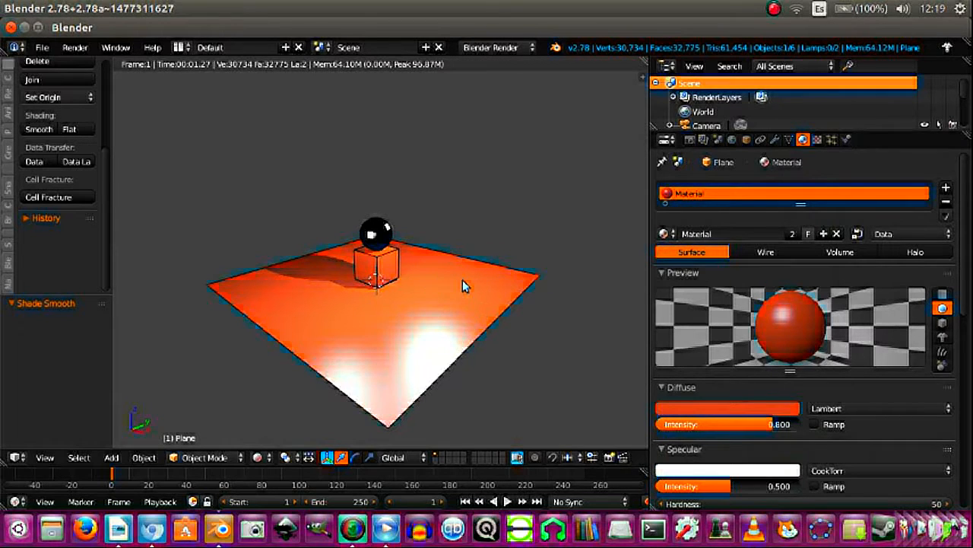
scroll(458, 282, up, 3)
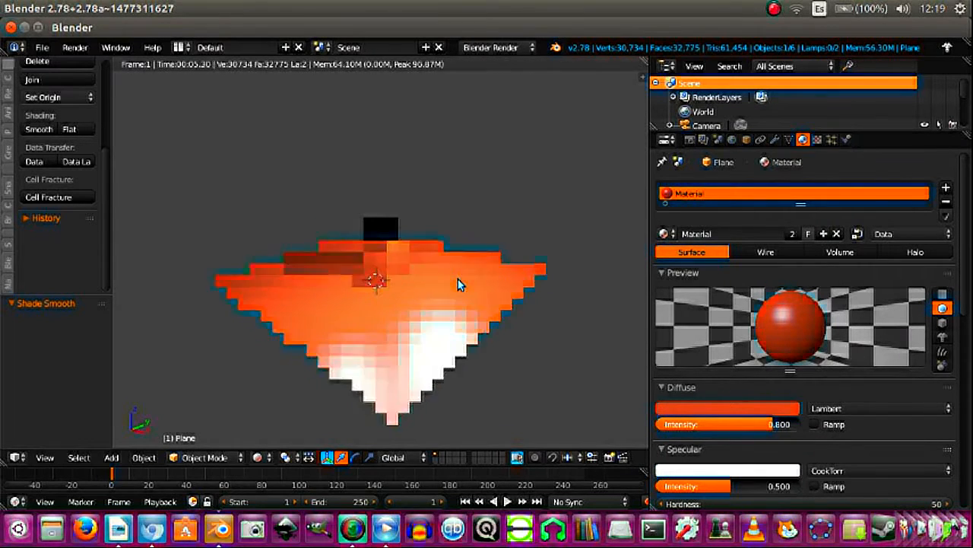
scroll(458, 284, up, 5)
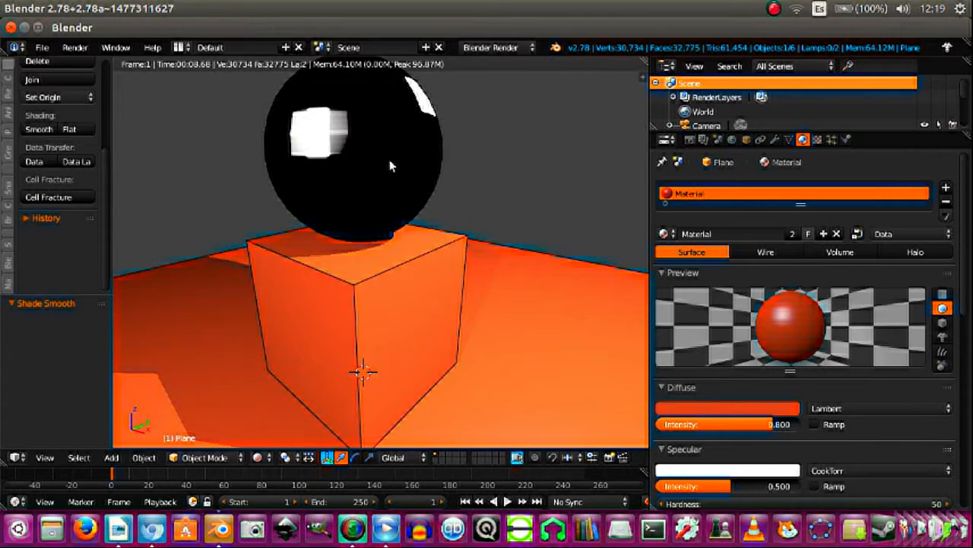
scroll(392, 165, down, 1)
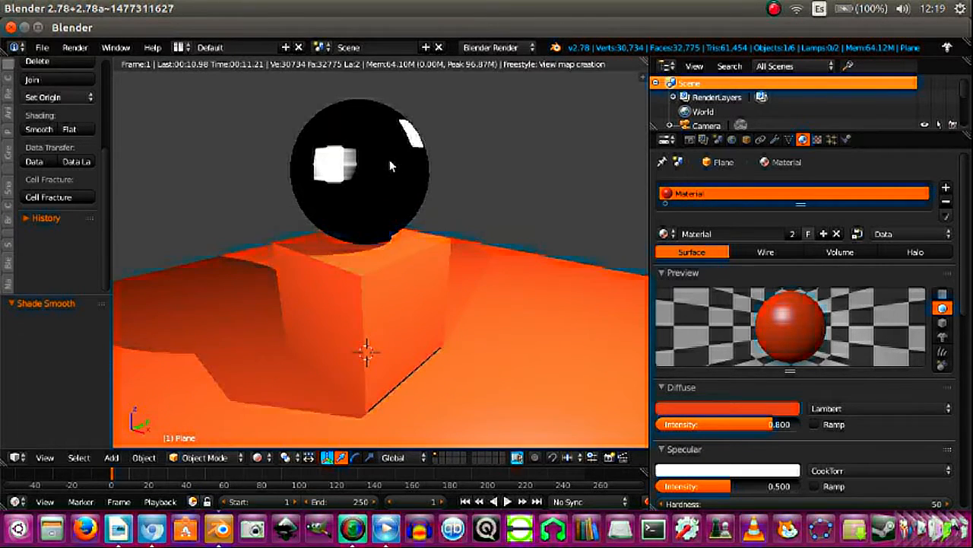
Step: Assign the existing material named Material to the sphere in Solid shading and return the viewport to Rendered shading
click(269, 461)
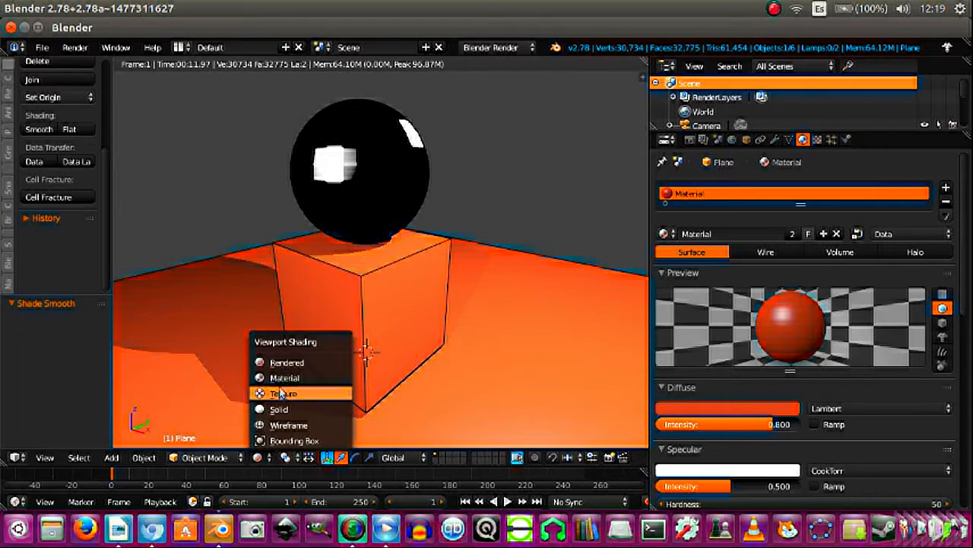
click(283, 412)
right_click(378, 194)
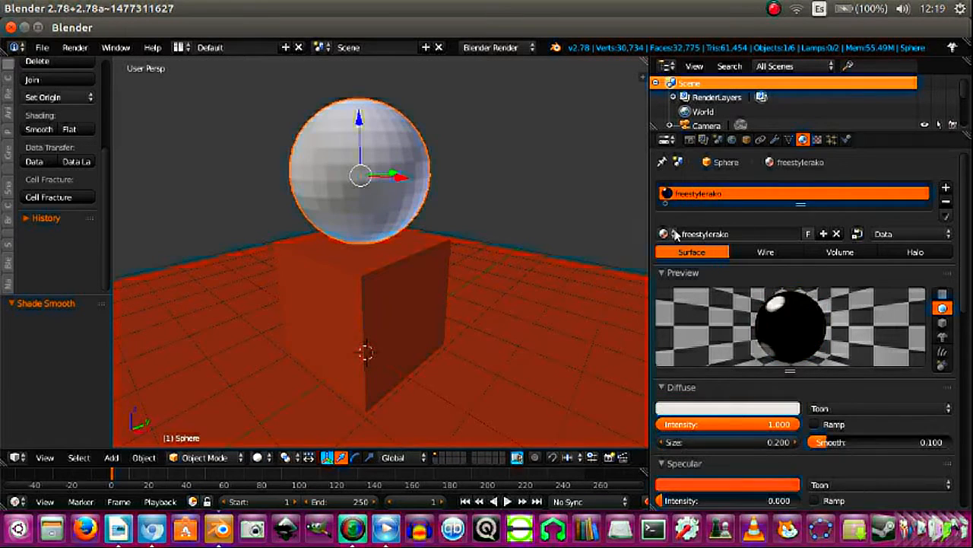
click(671, 232)
click(678, 274)
click(266, 457)
click(282, 360)
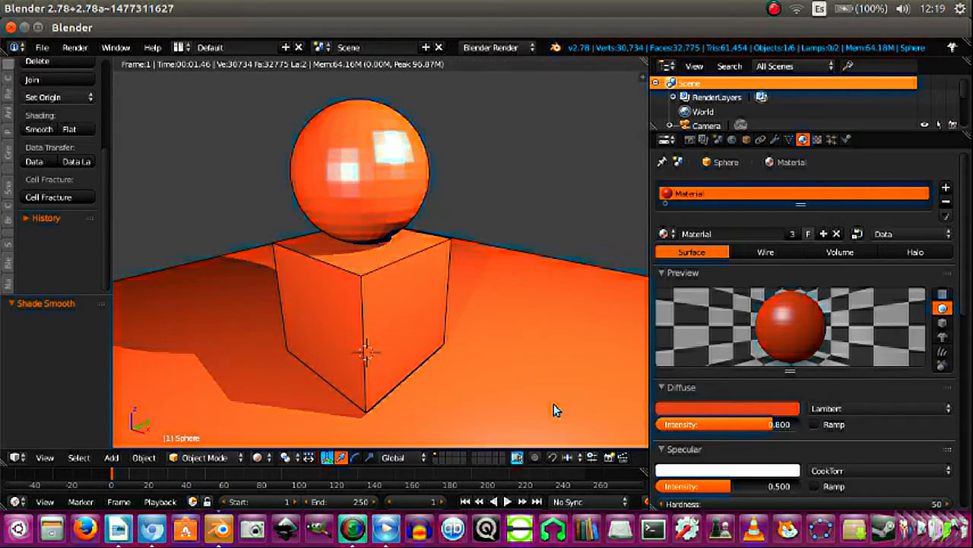
Step: Set the sphere material's diffuse intensity to 1.000 and specular intensity to 0.000, and apply smooth shading to the sphere
scroll(943, 320, down, 3)
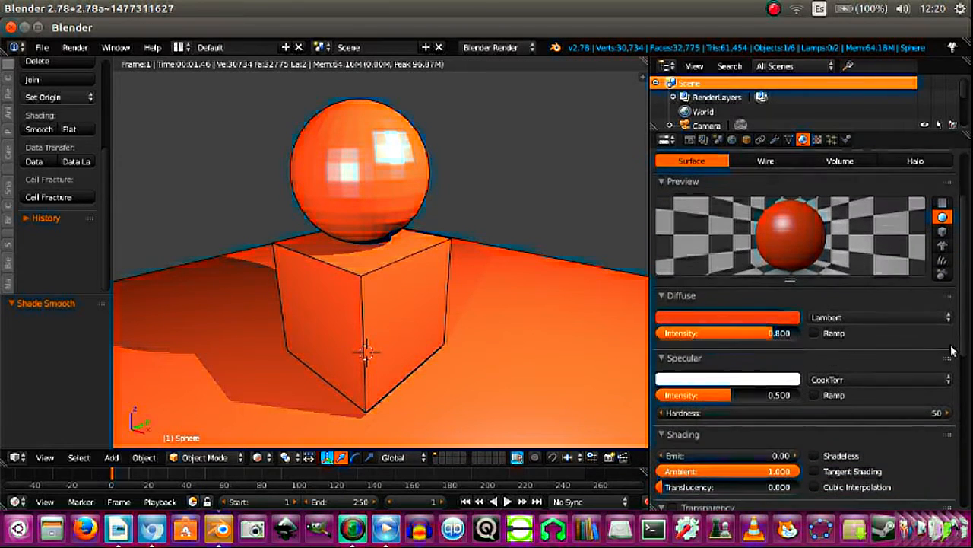
drag(791, 394, 685, 395)
drag(773, 333, 809, 333)
drag(701, 395, 662, 395)
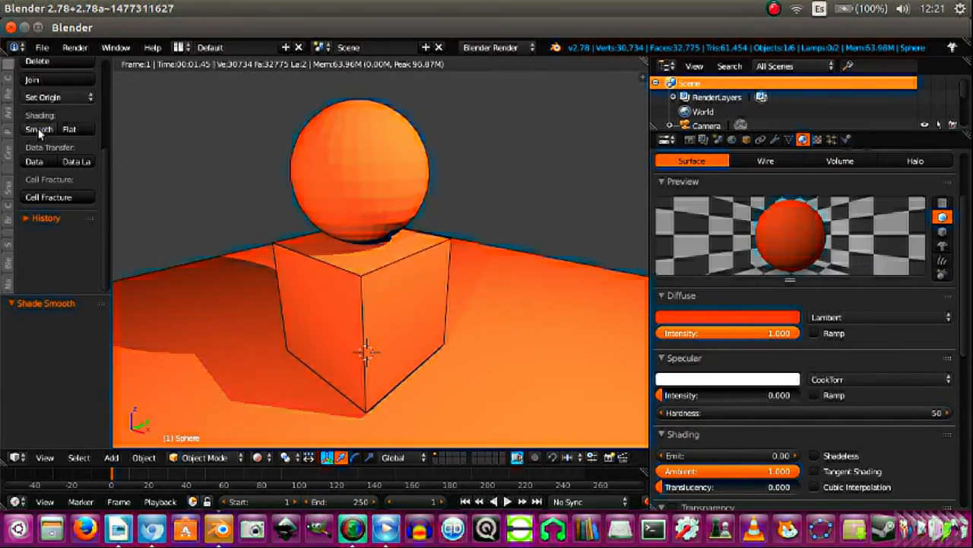
click(46, 129)
scroll(484, 297, down, 1)
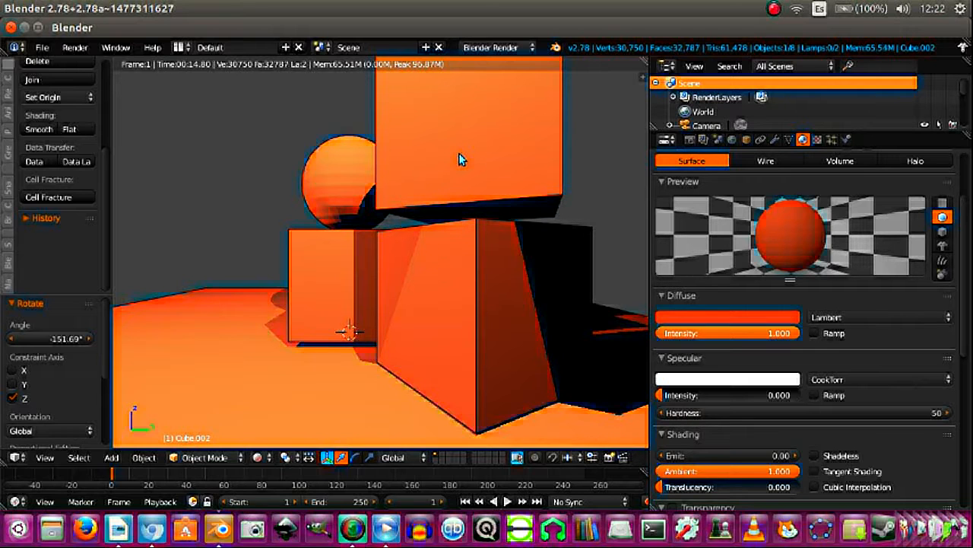
Step: Lower the upper cube about 0.228 units along the global Z axis onto the cube beneath it
key(g)
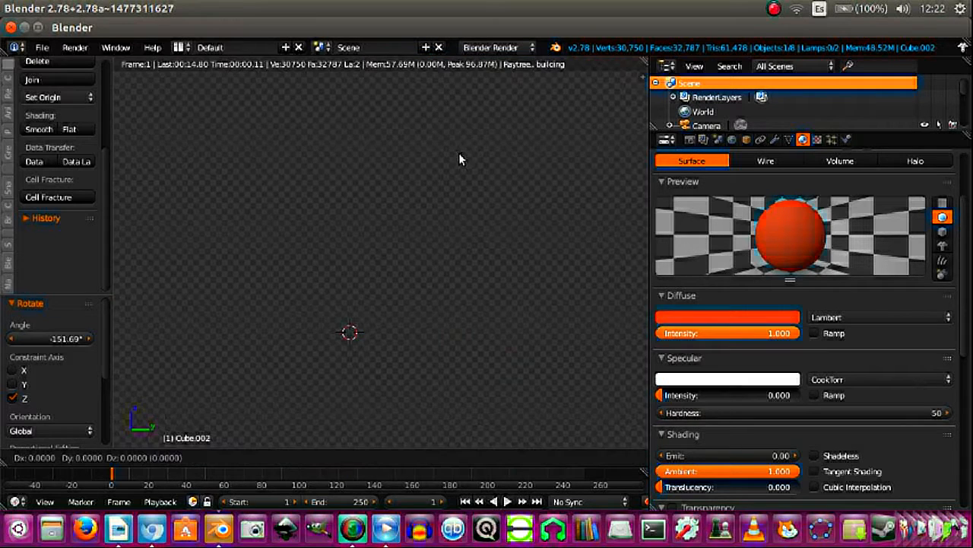
key(z)
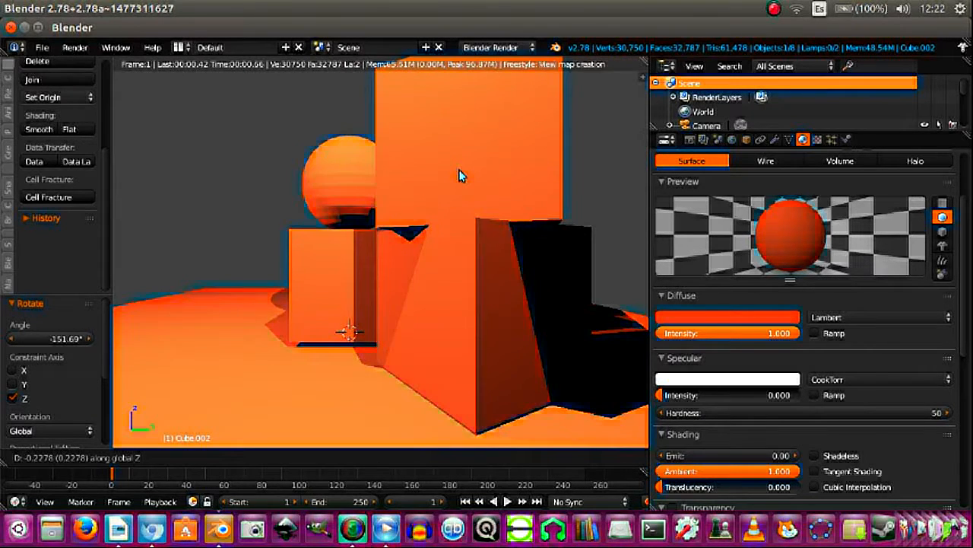
click(460, 174)
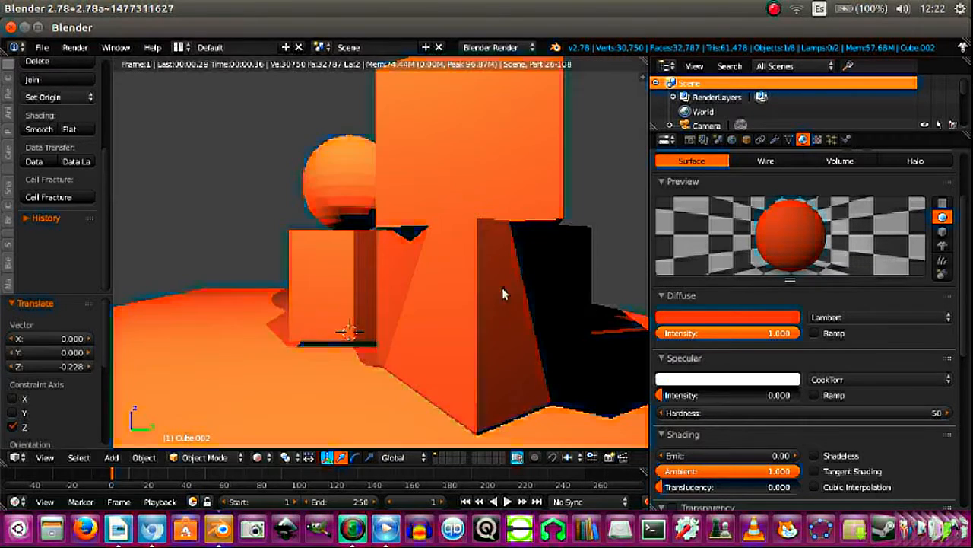